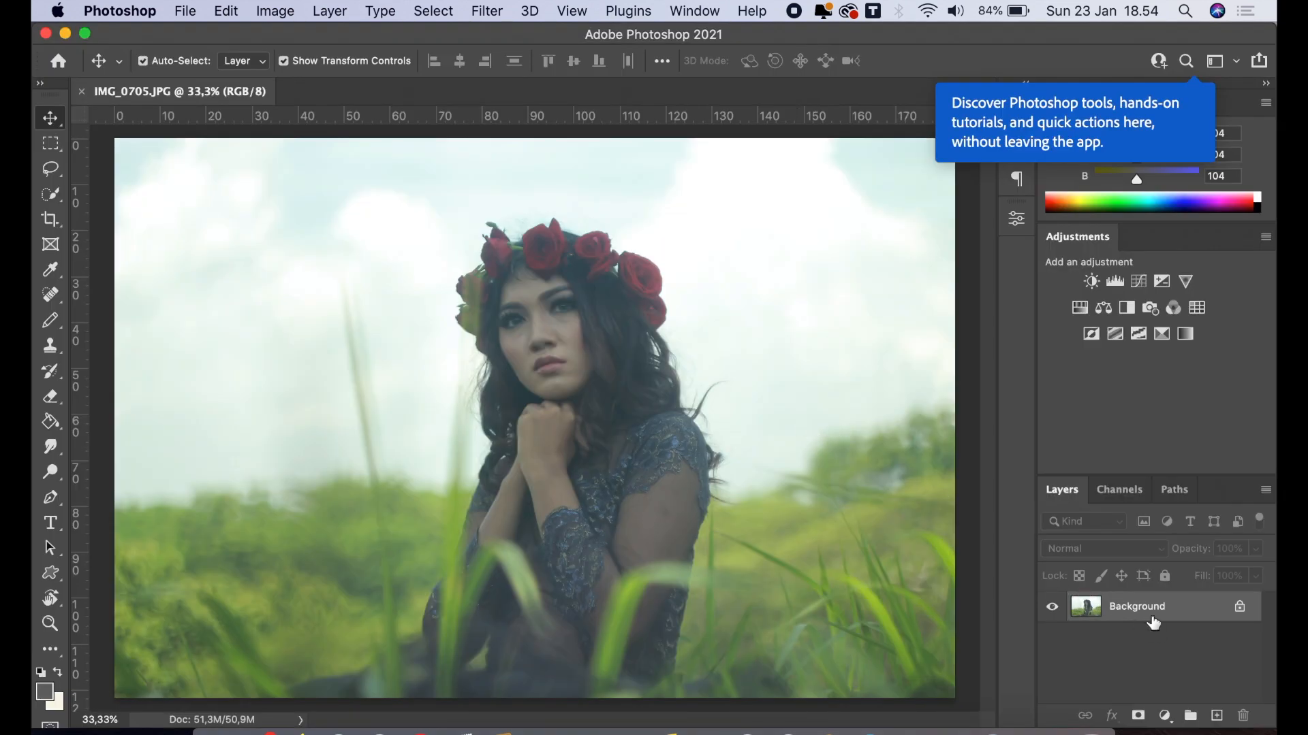
# Open IMG_0705.JPG in Photoshop and start the Camera Raw Filter on the Background copy layer
pyautogui.moveTo(1153, 623); pyautogui.dragTo(1216, 712)
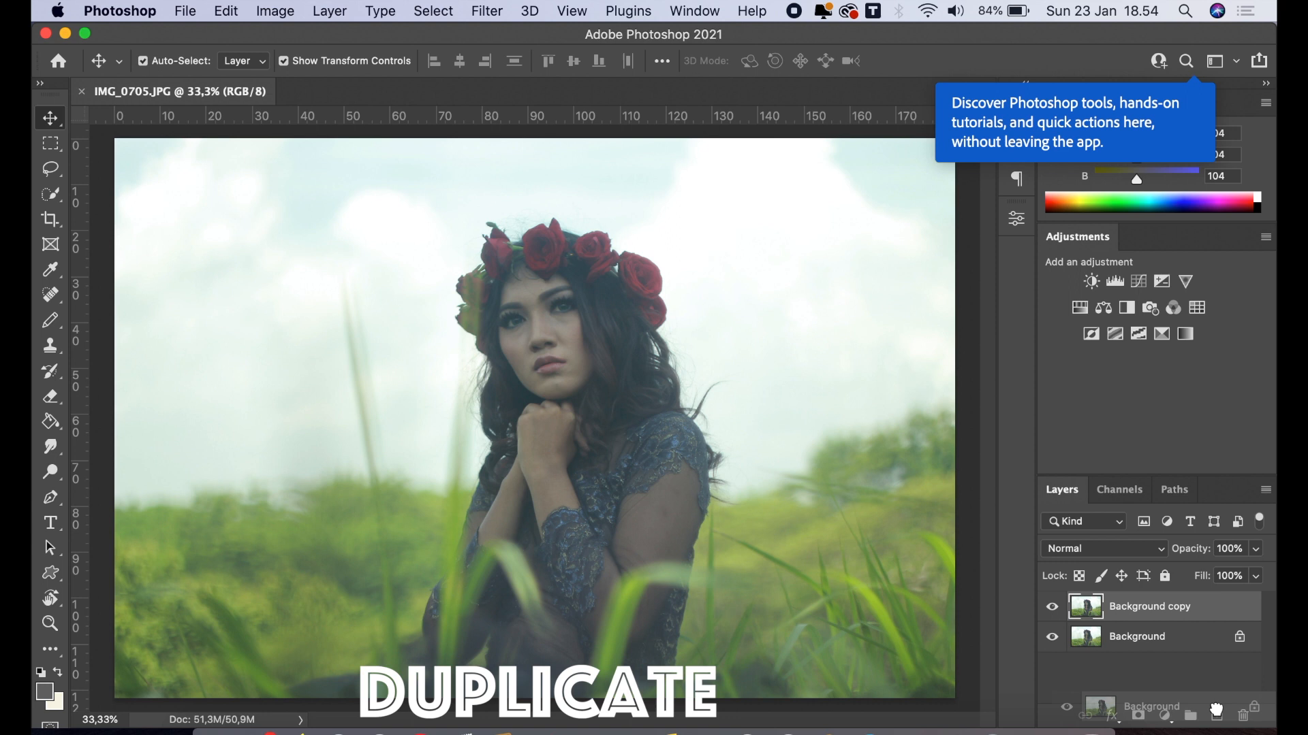
pyautogui.click(492, 13)
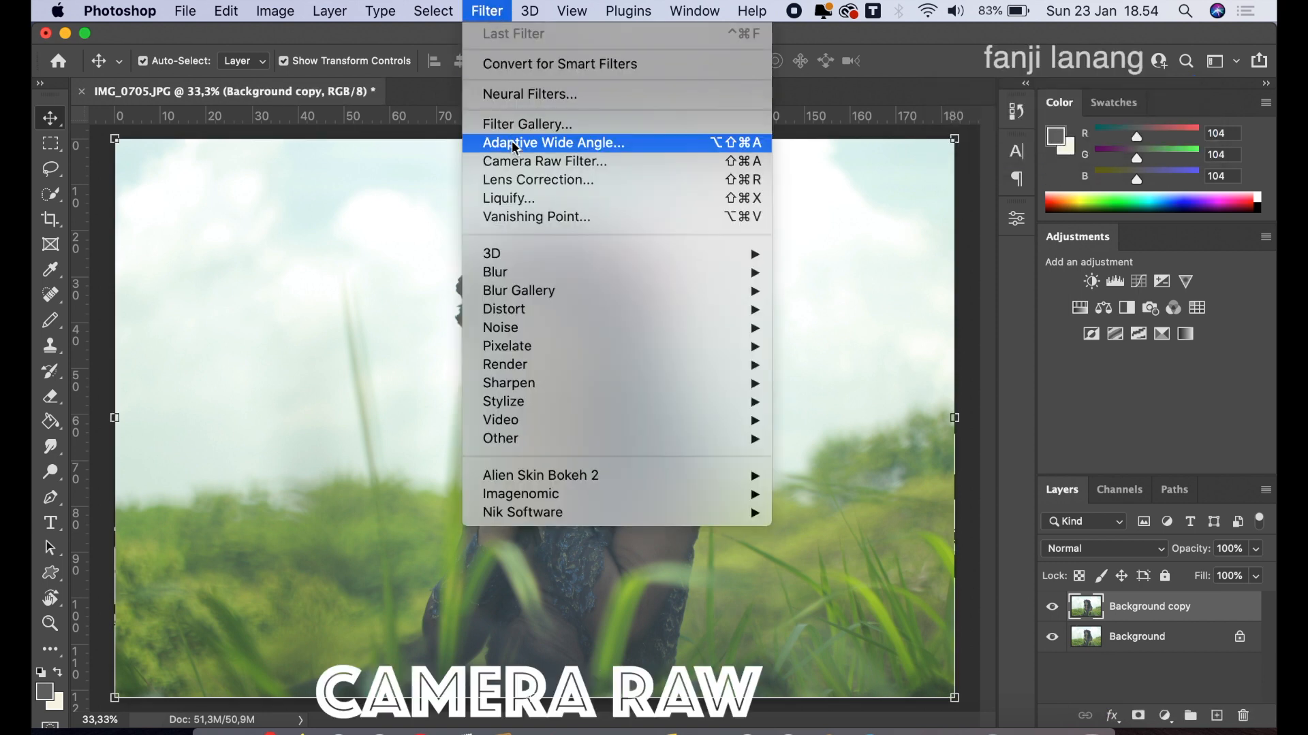
pyautogui.click(519, 162)
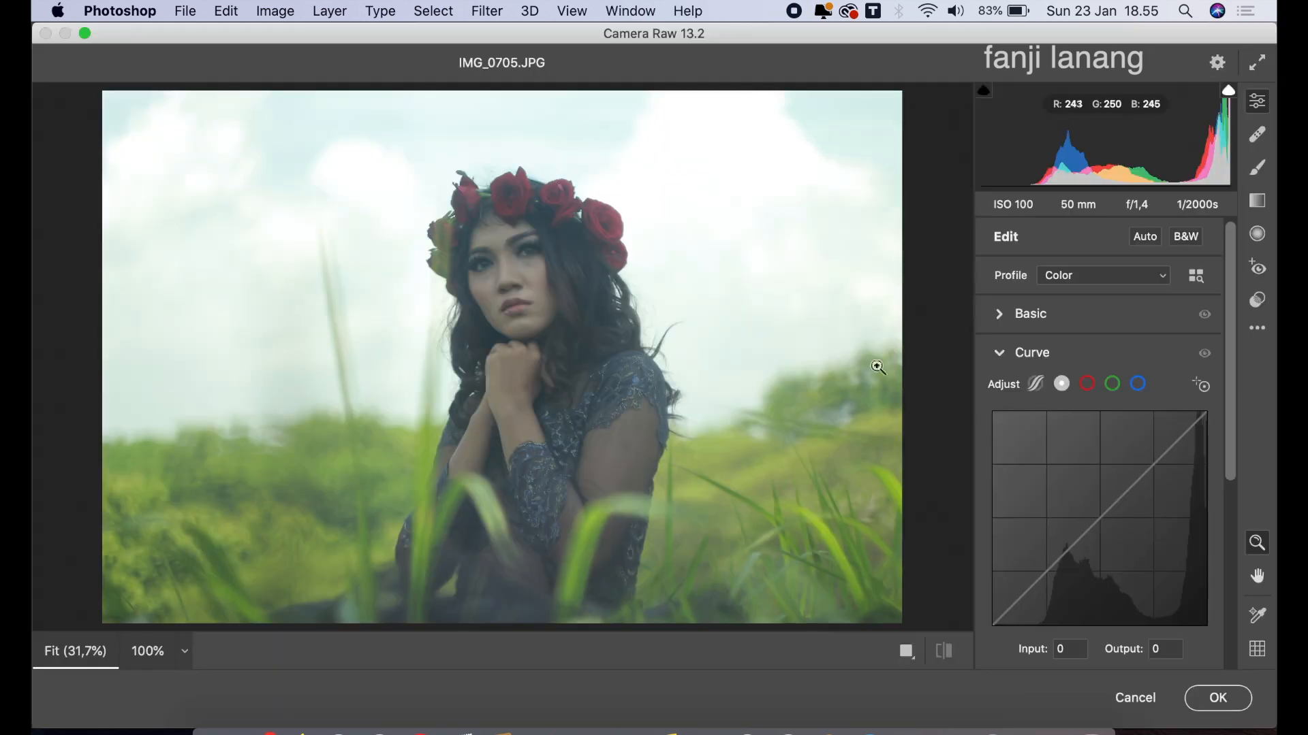
pyautogui.click(1001, 350)
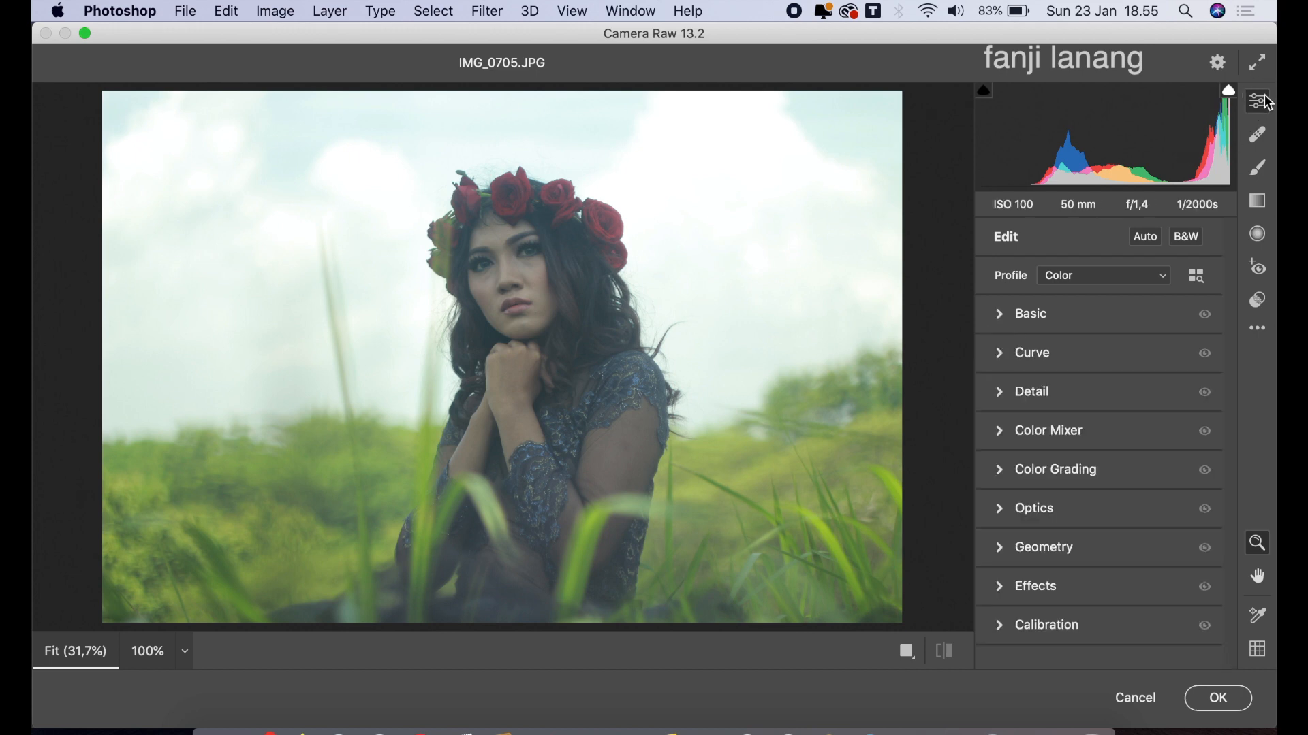
# Adjust the photo's basic tones with Contrast +10, Highlights -65 and Shadows +60
pyautogui.click(1005, 316)
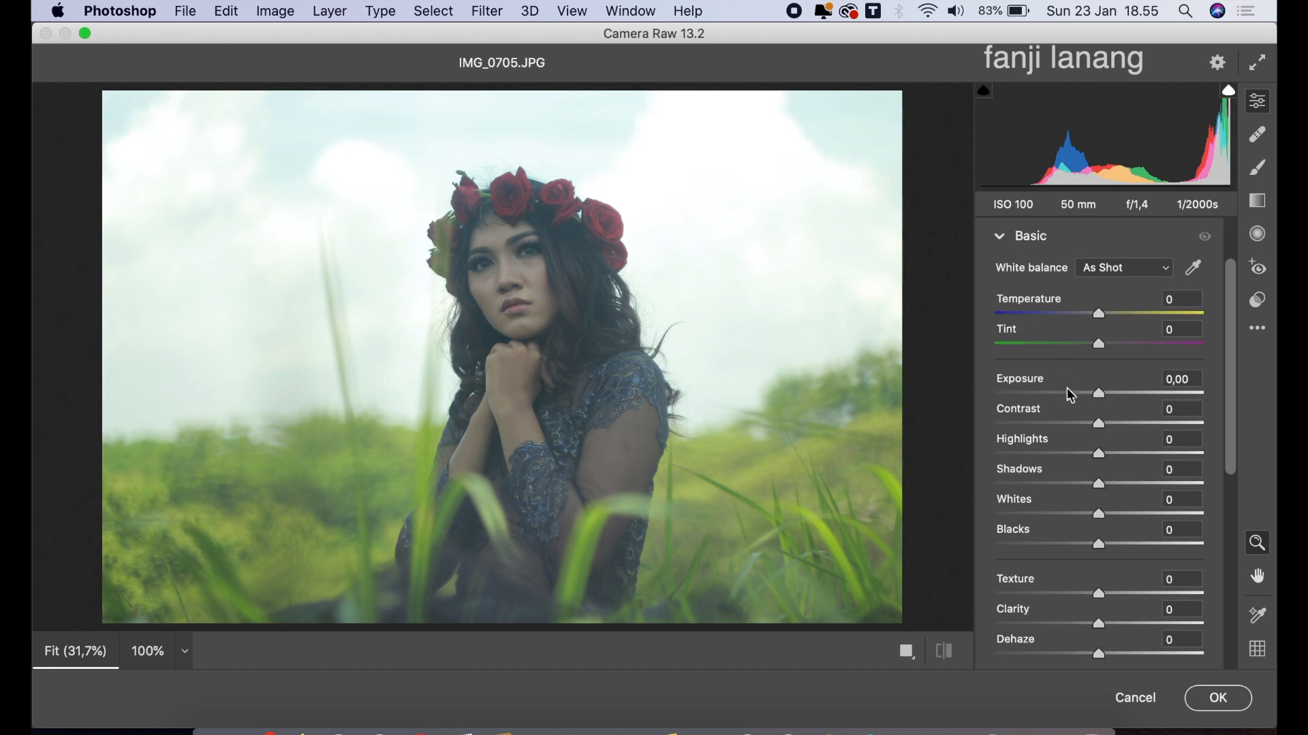
pyautogui.moveTo(1113, 424); pyautogui.dragTo(1032, 463)
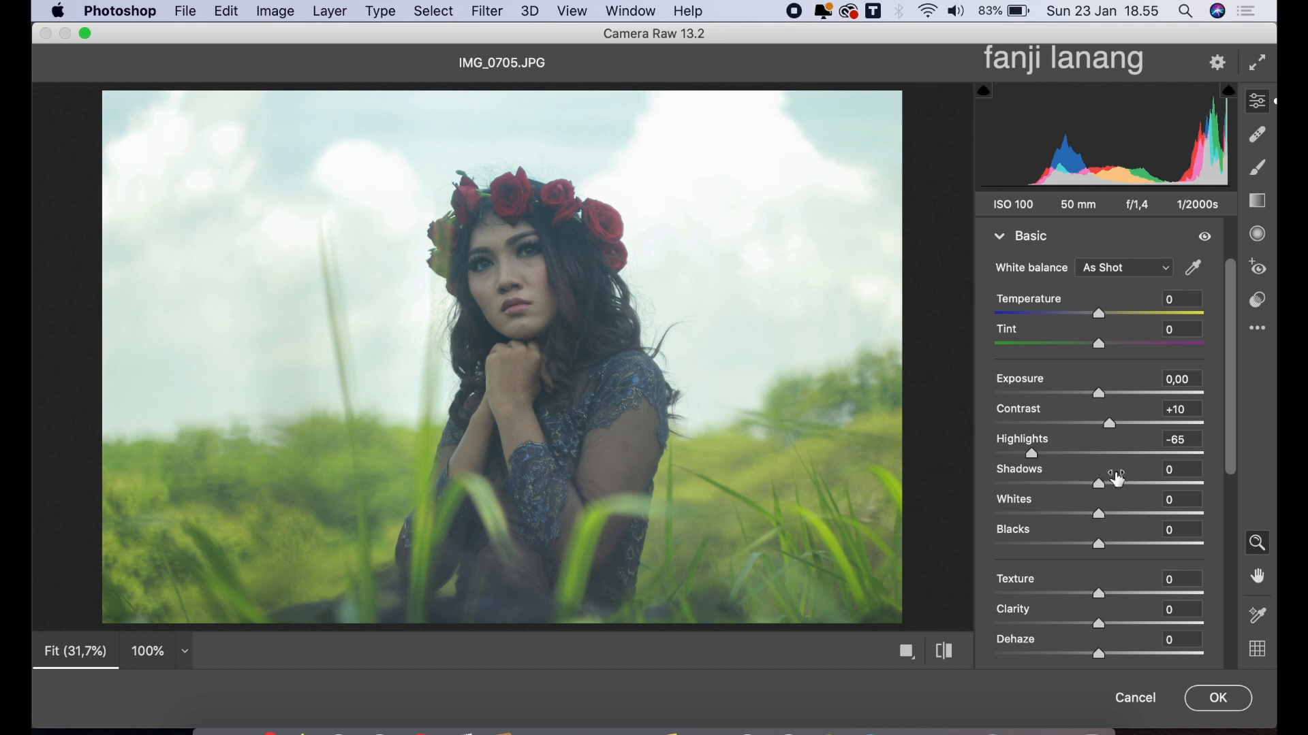
pyautogui.moveTo(1152, 483); pyautogui.dragTo(1165, 502)
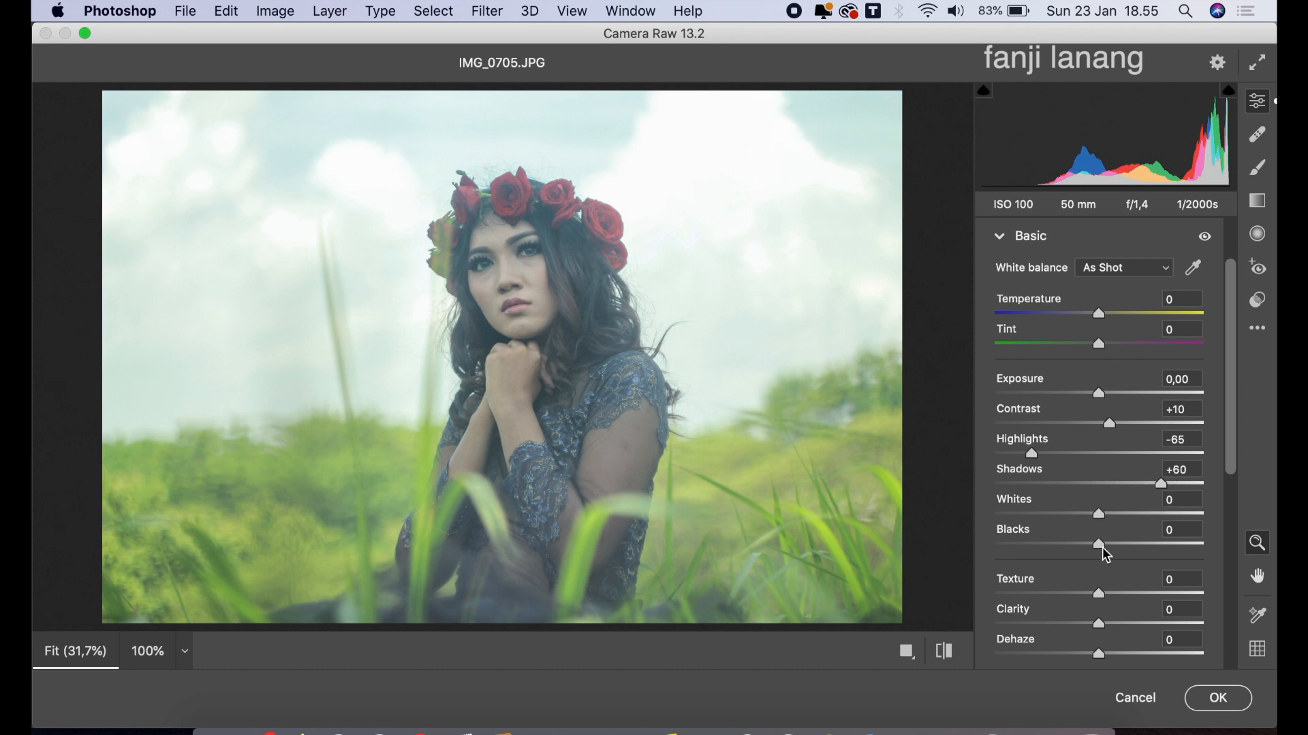
# Set the photo's Clarity to +20 and Dehaze to +15 in the Basic adjustments
pyautogui.moveTo(1117, 623); pyautogui.dragTo(1117, 634)
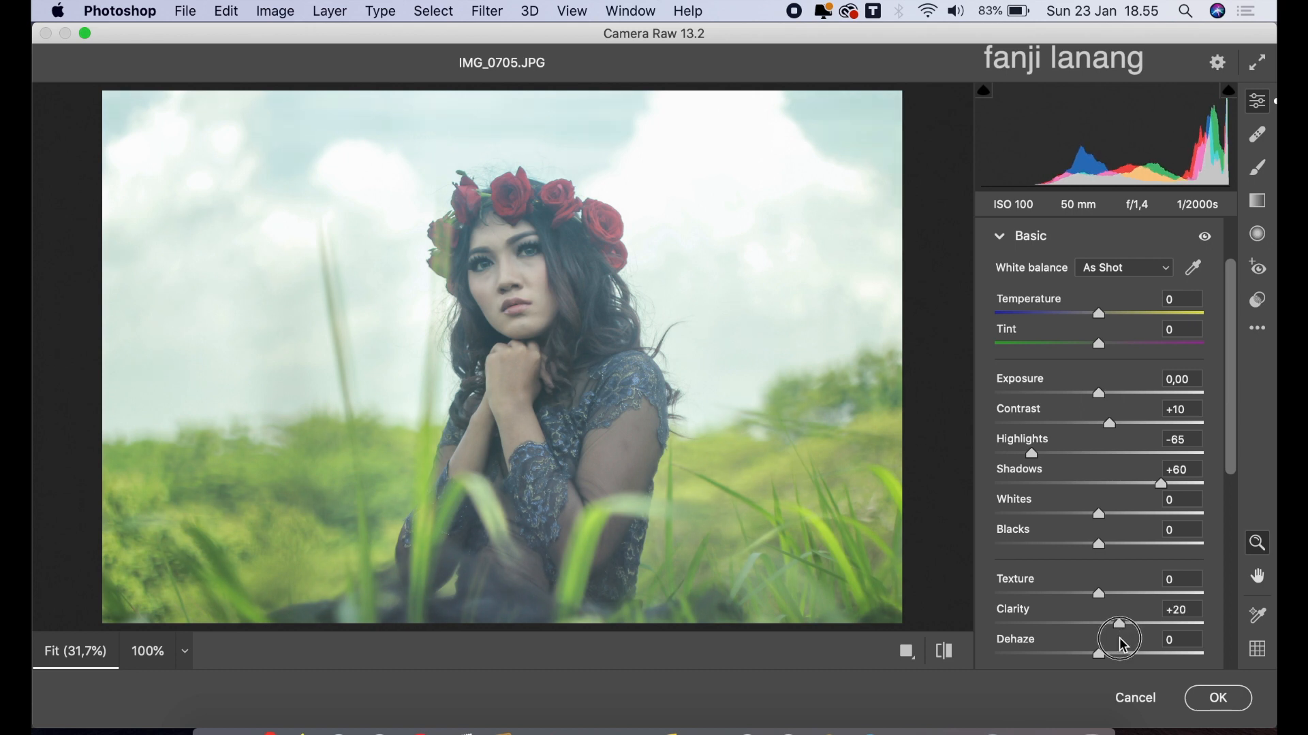
pyautogui.moveTo(1233, 469); pyautogui.dragTo(1233, 521)
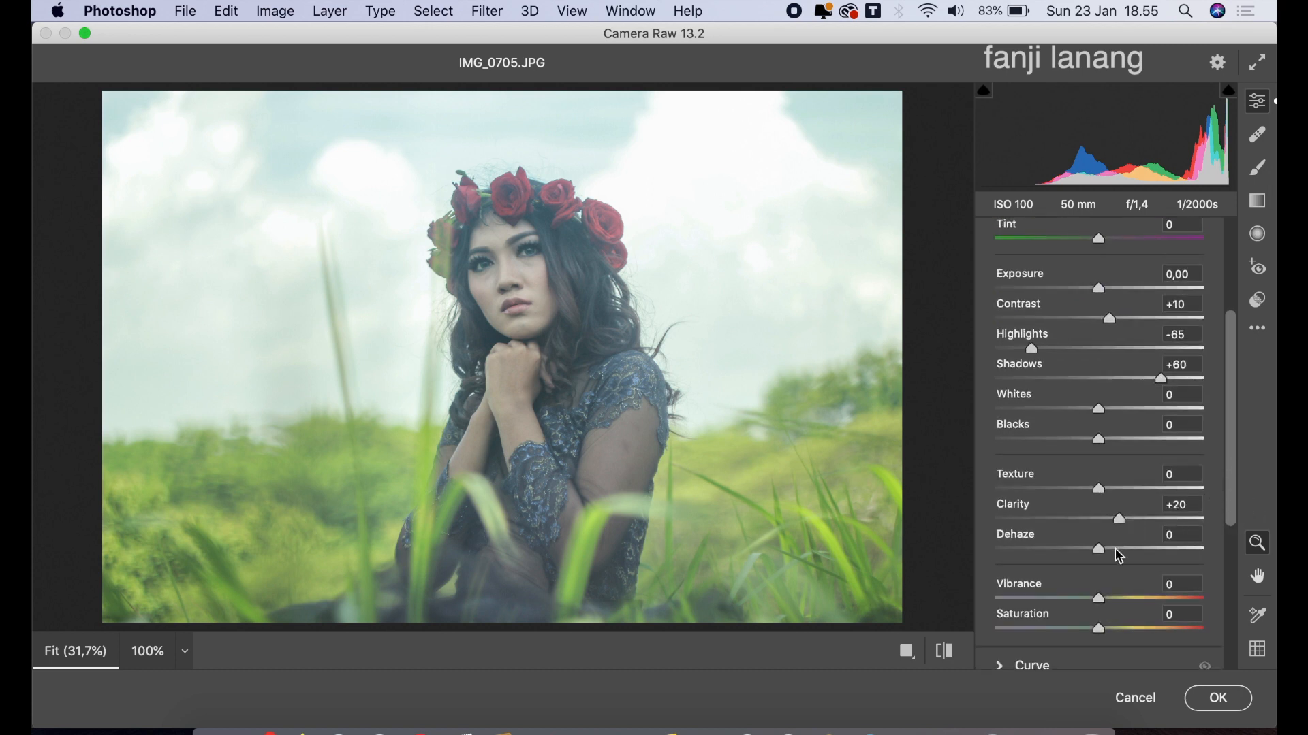
pyautogui.moveTo(1119, 556); pyautogui.dragTo(1111, 550)
pyautogui.moveTo(1114, 556); pyautogui.dragTo(1122, 565)
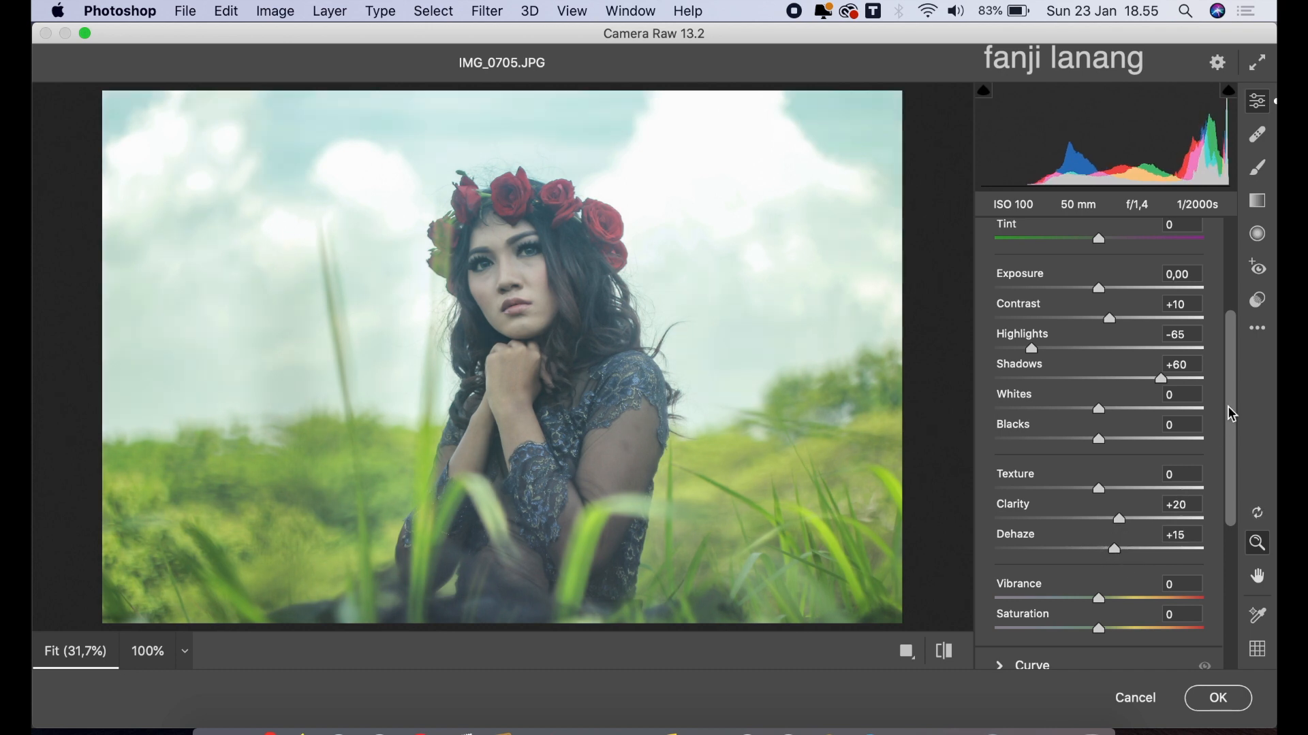
pyautogui.moveTo(1232, 337); pyautogui.dragTo(1234, 244)
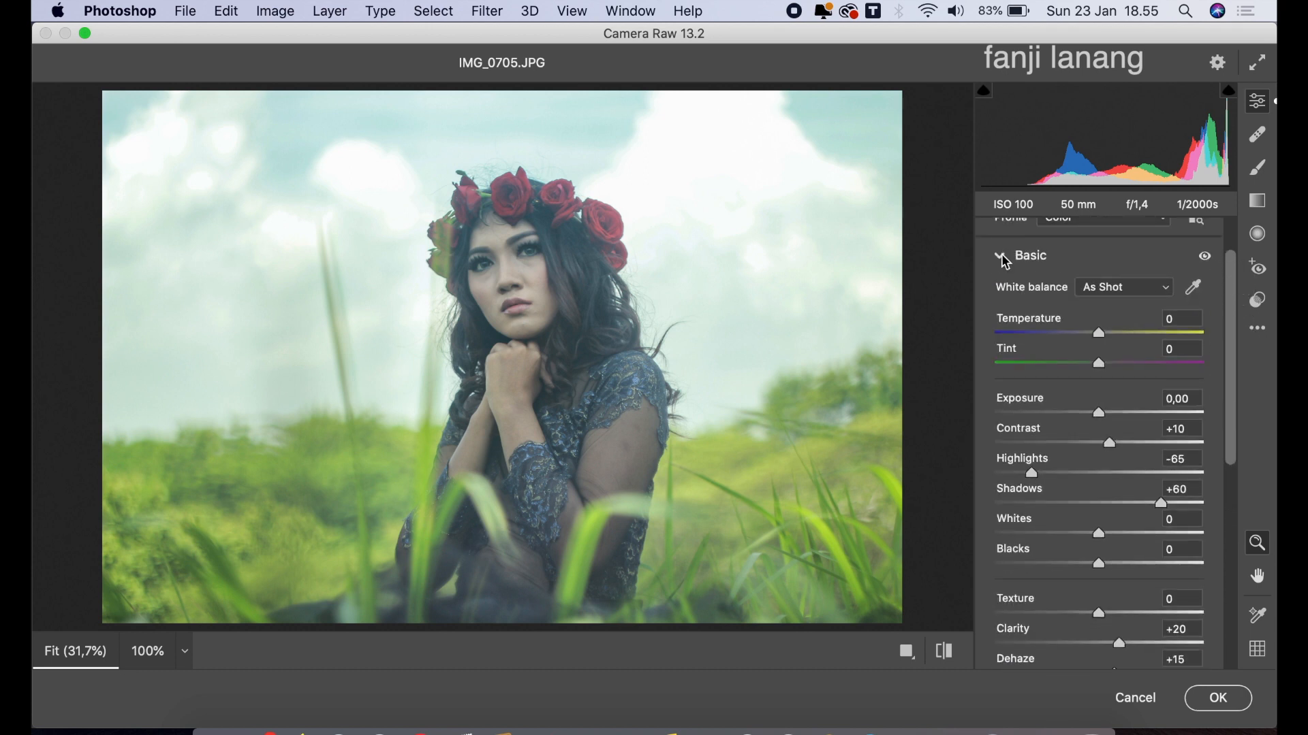
pyautogui.click(1005, 262)
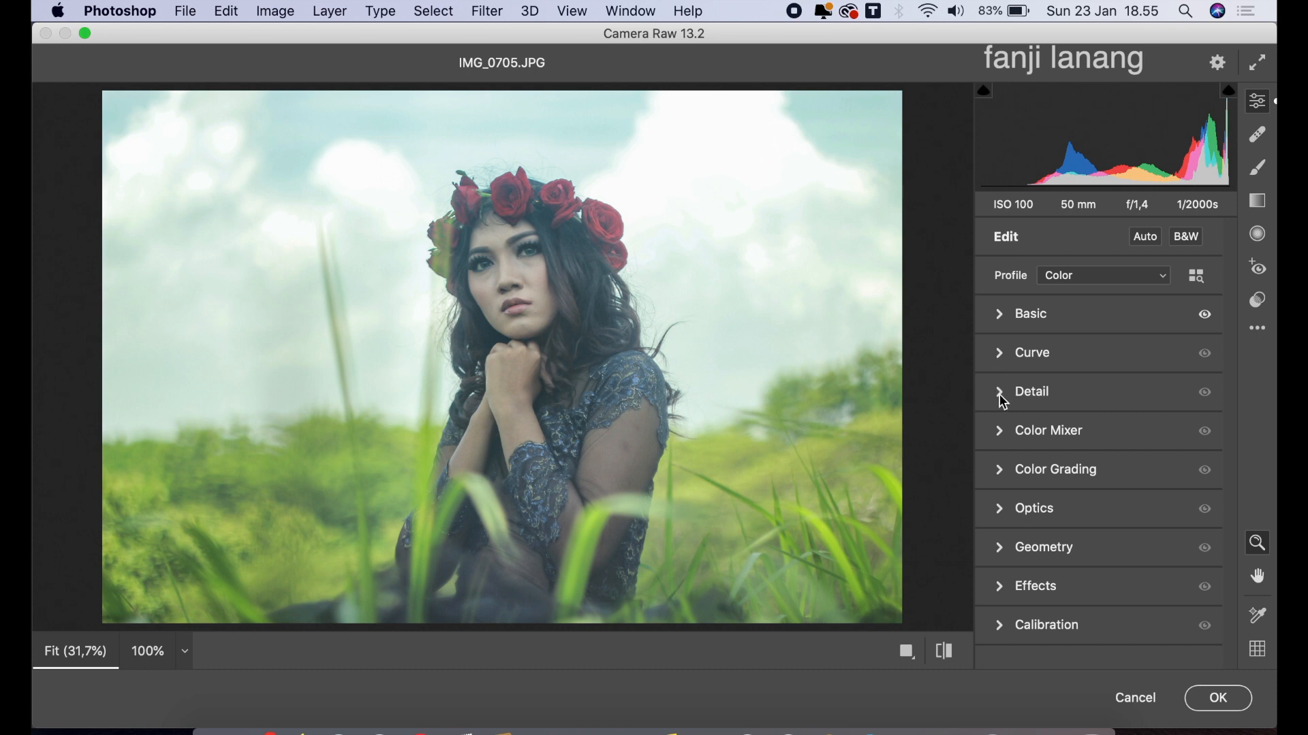
# Shift the Color Mixer hues to Yellows -50, Greens +25 and Aquas +25
pyautogui.click(1001, 431)
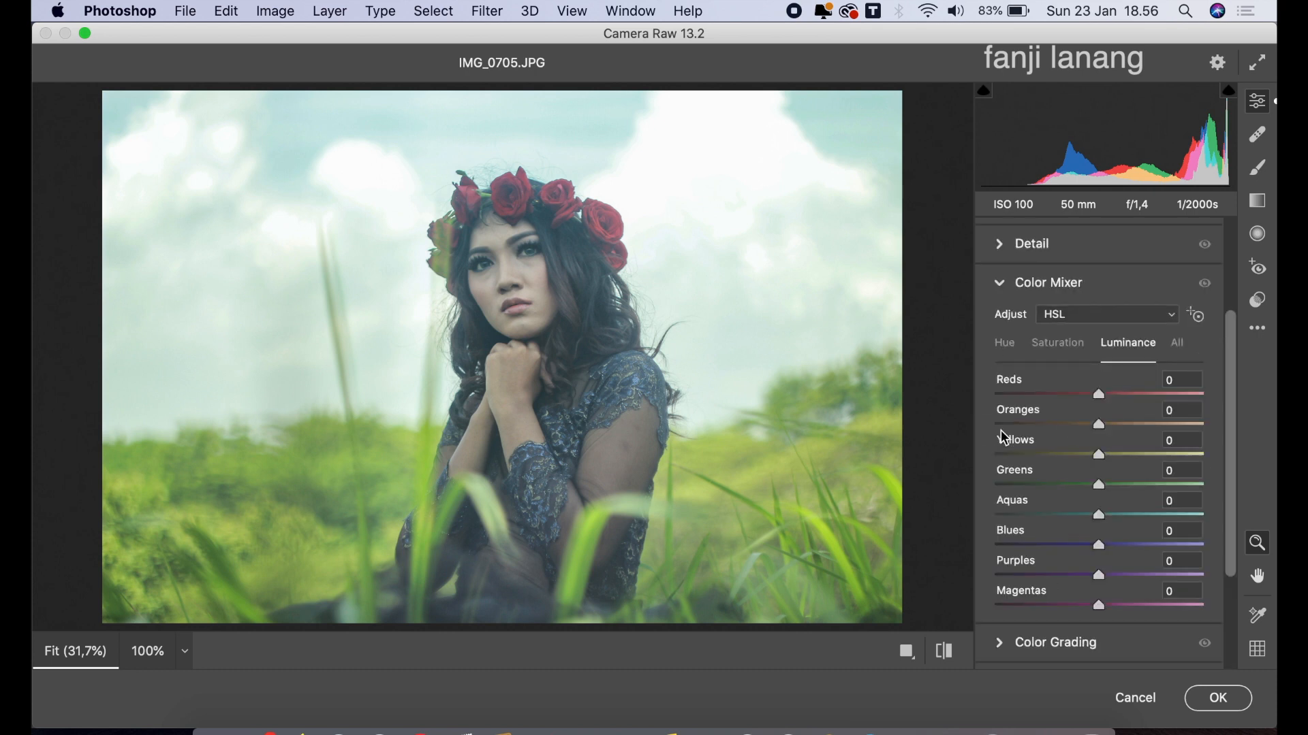
pyautogui.click(1006, 347)
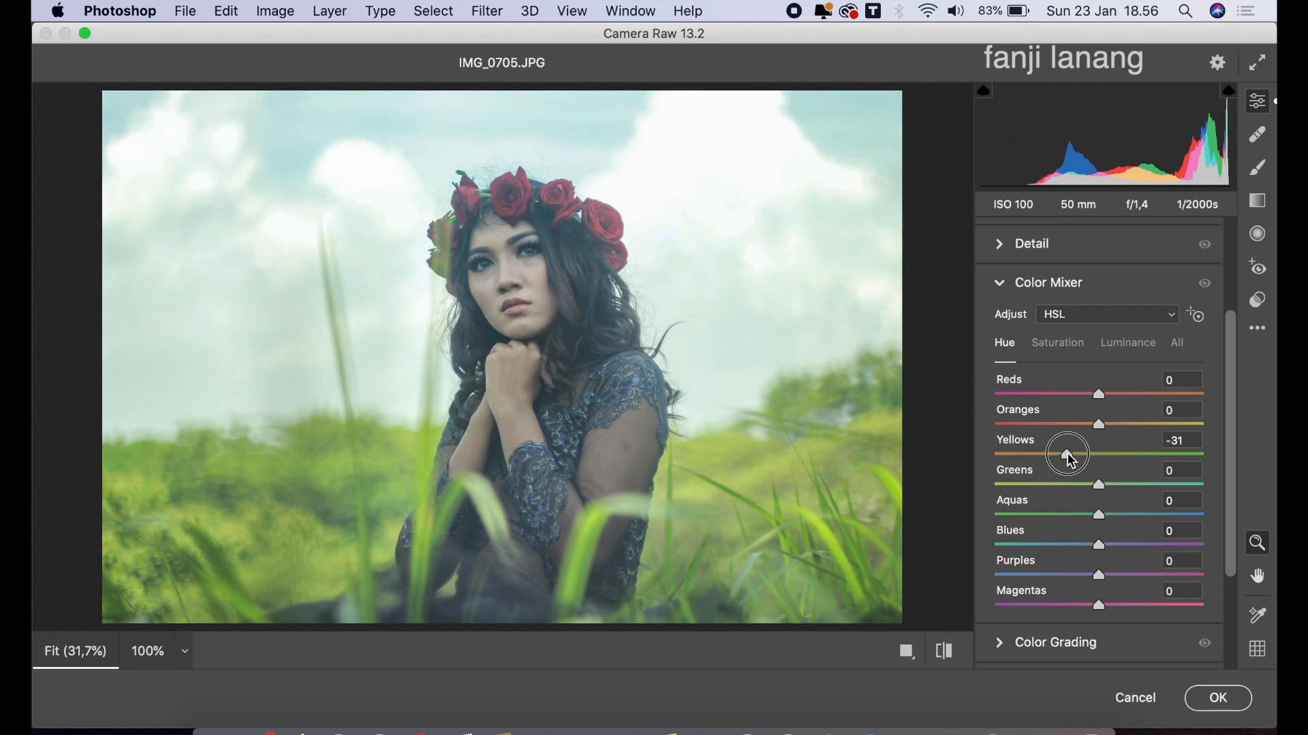
pyautogui.moveTo(1065, 455); pyautogui.dragTo(1130, 524)
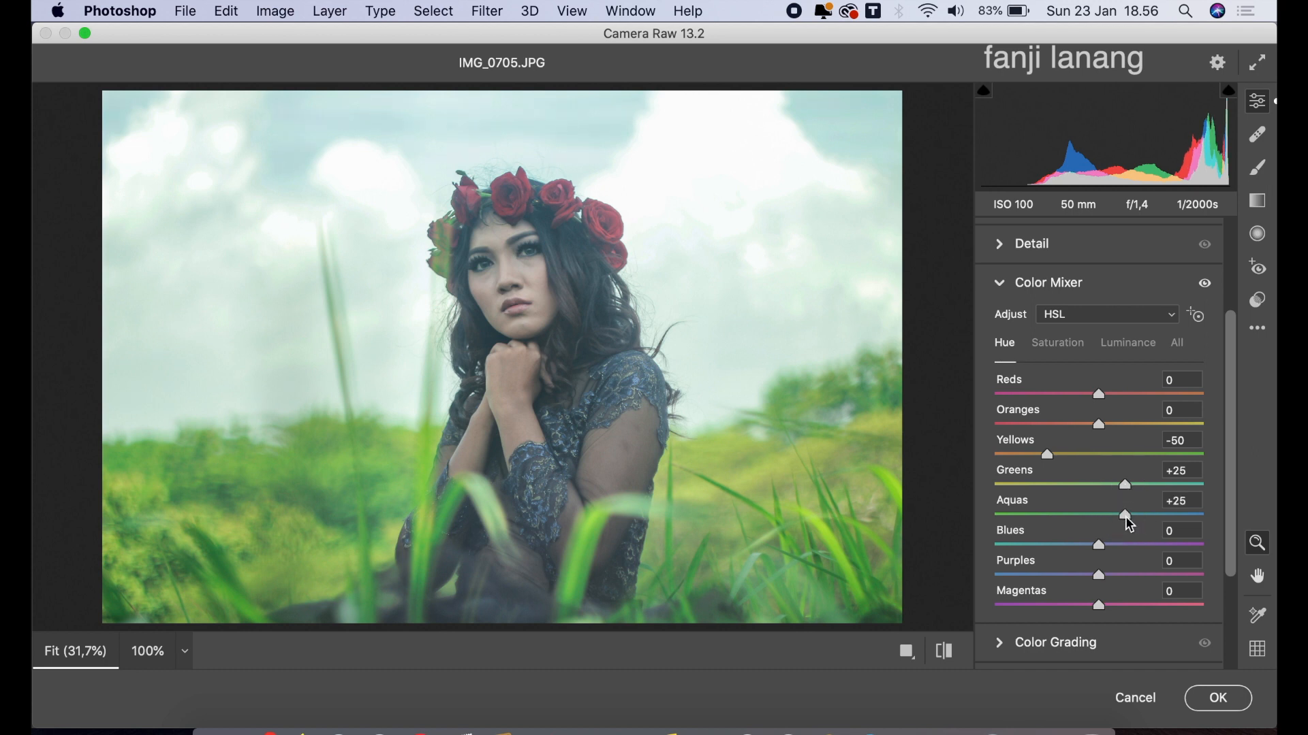
# Reduce the Color Mixer saturation of both Yellows and Greens to -20
pyautogui.click(1057, 347)
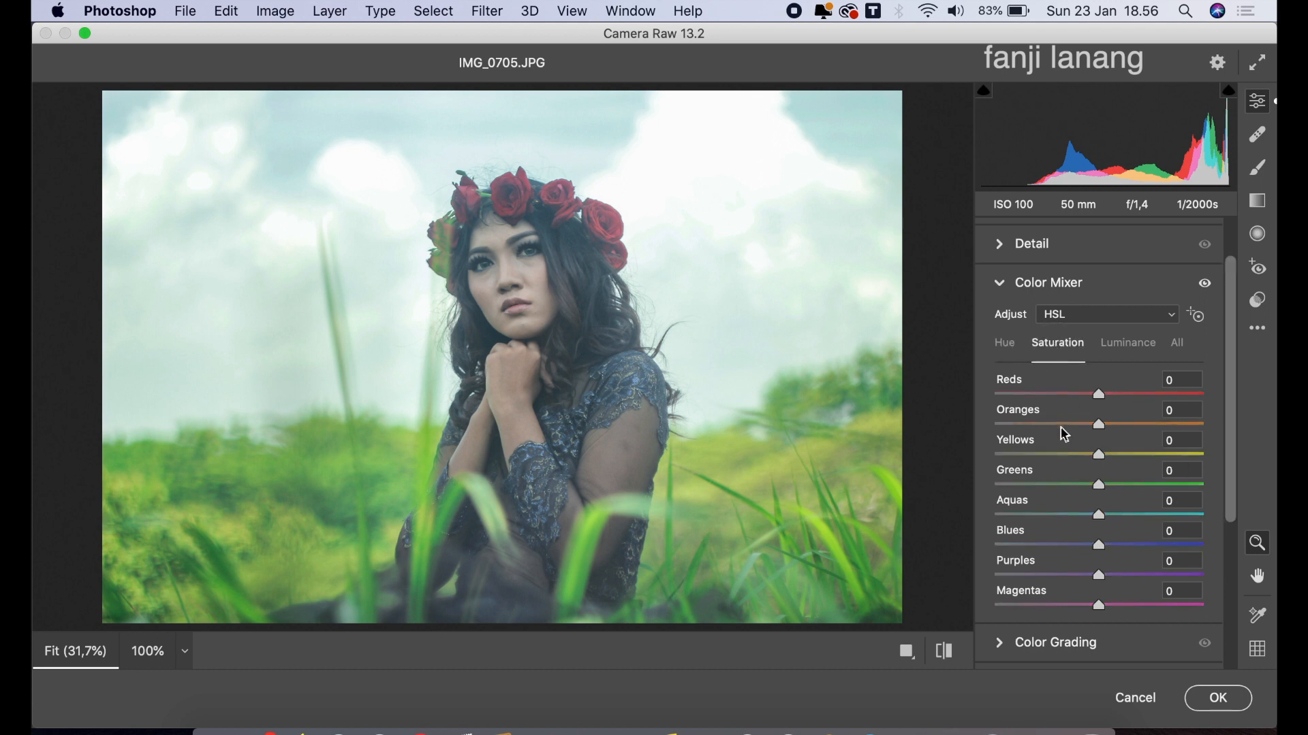
pyautogui.click(1069, 455)
pyautogui.moveTo(1072, 454); pyautogui.dragTo(1078, 458)
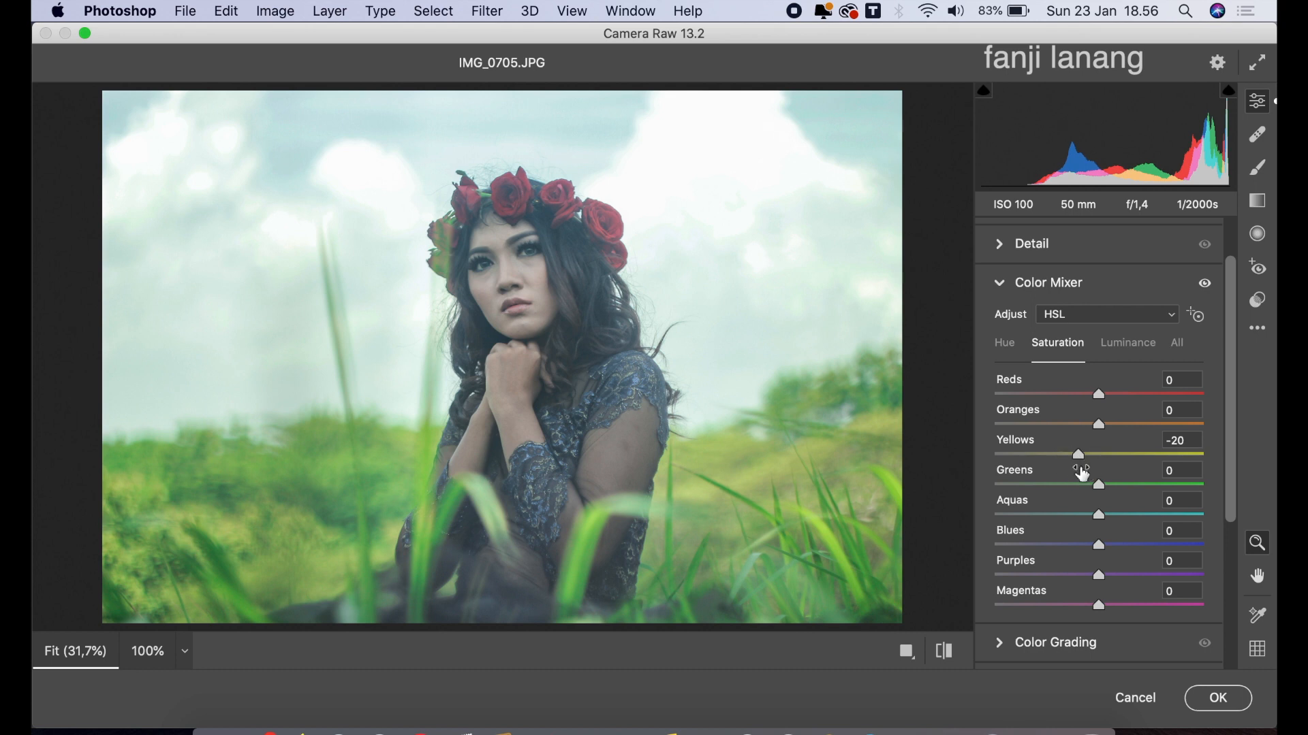
pyautogui.click(1080, 484)
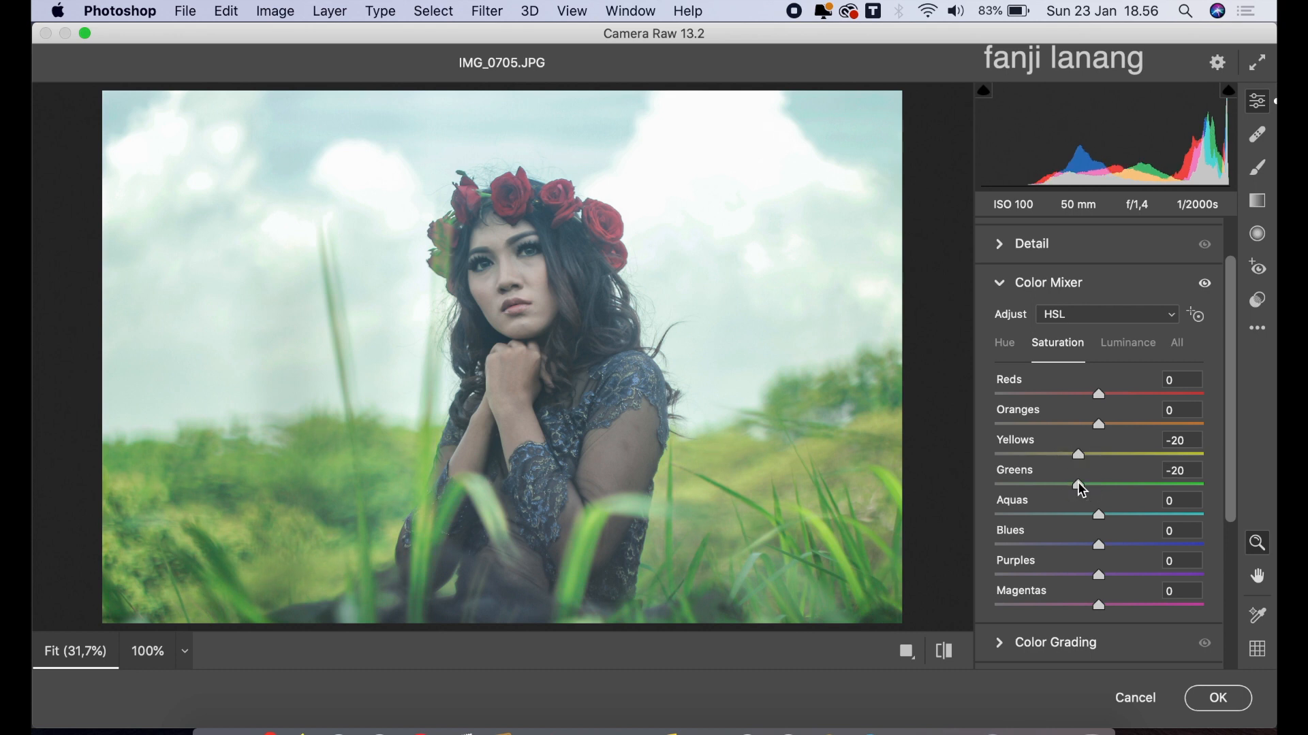
# Darken the Color Mixer luminance of Aquas to -10 and Blues to -30
pyautogui.click(1125, 346)
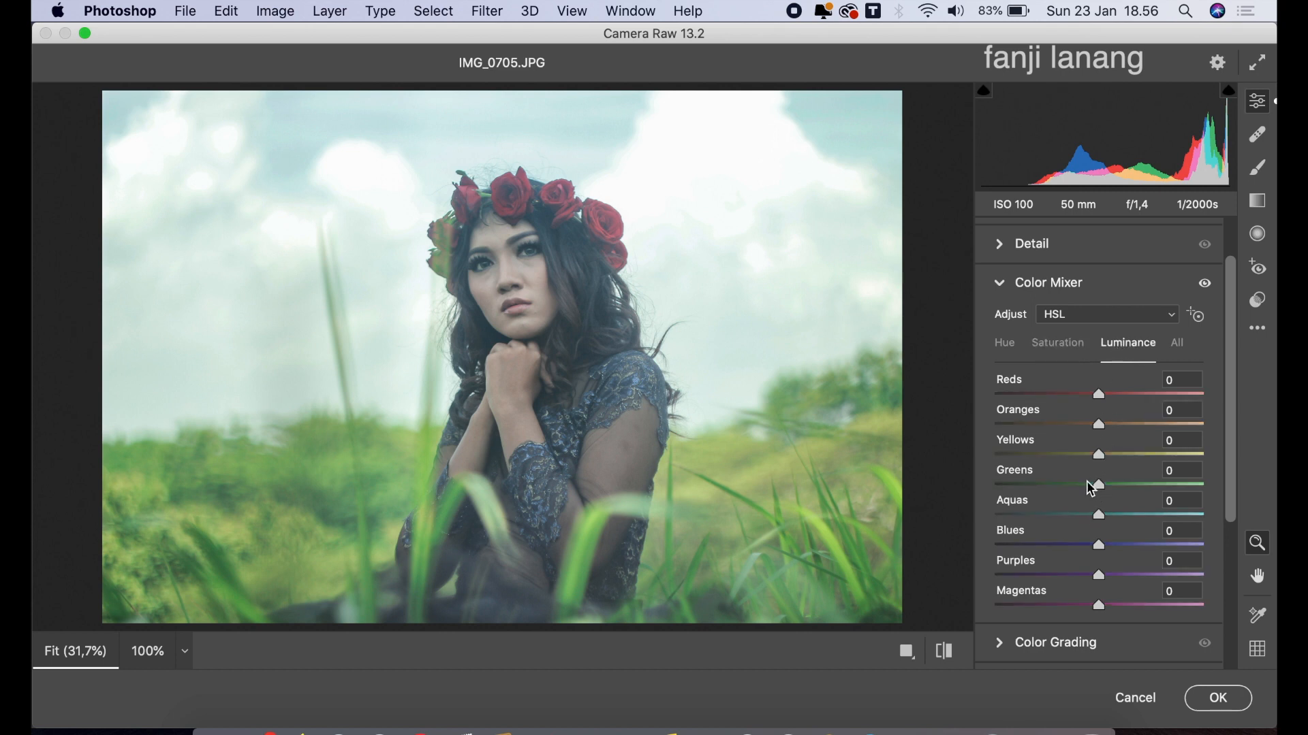
pyautogui.click(1087, 515)
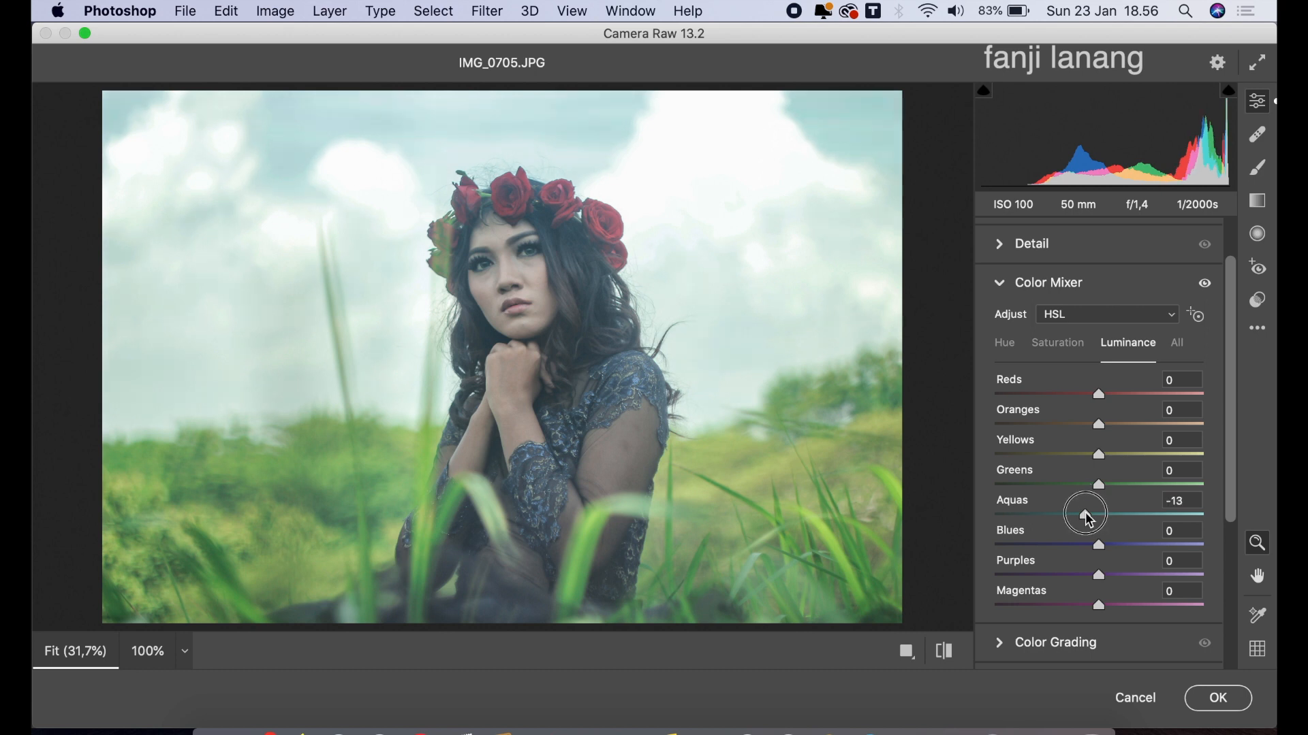
pyautogui.moveTo(1087, 518); pyautogui.dragTo(1088, 519)
pyautogui.click(1066, 545)
pyautogui.moveTo(1068, 549); pyautogui.dragTo(1071, 552)
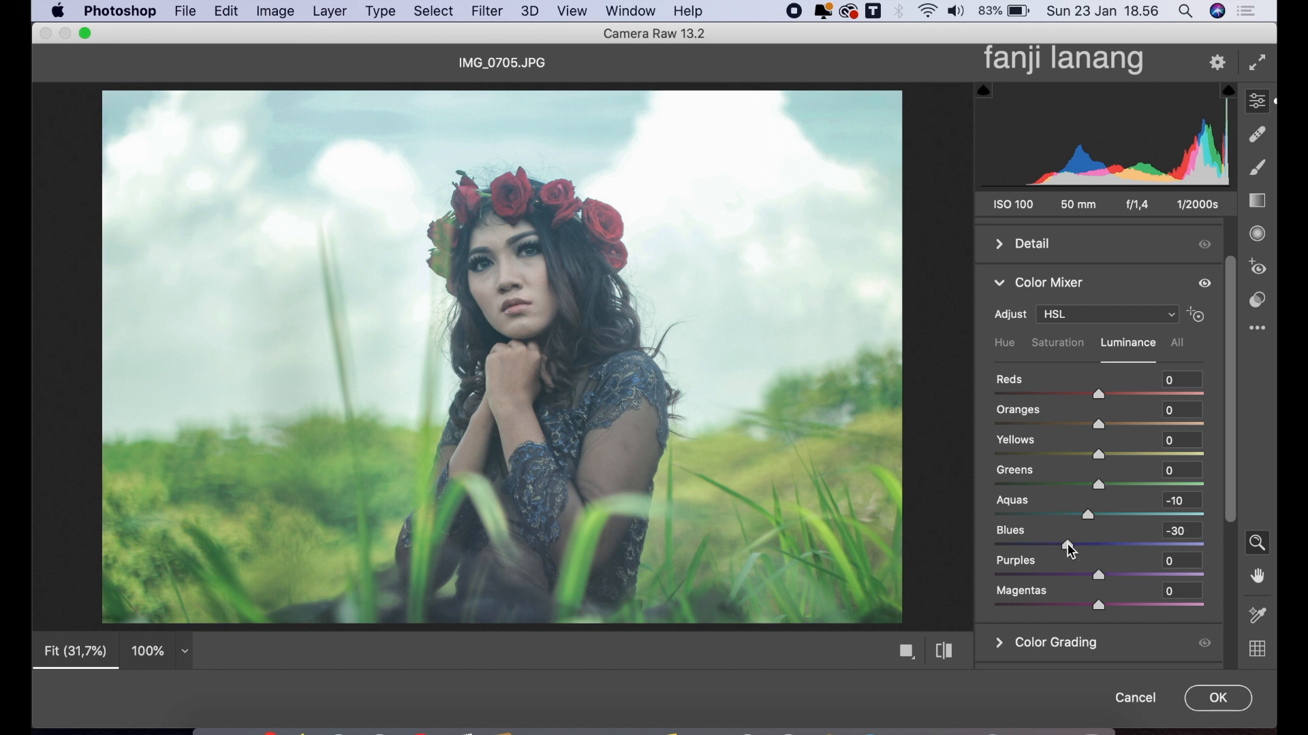
pyautogui.click(1001, 284)
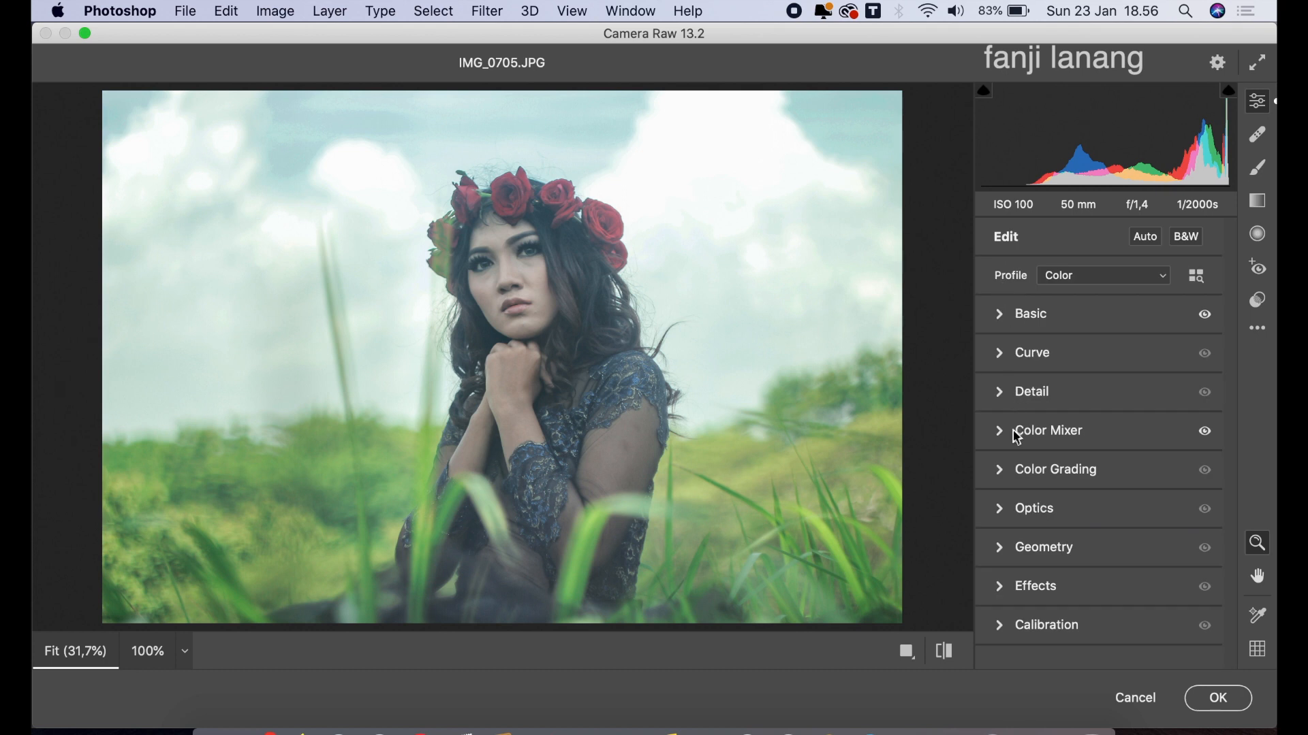
# Tint the highlights in Color Grading with Hue 202 and Saturation 20
pyautogui.click(1004, 469)
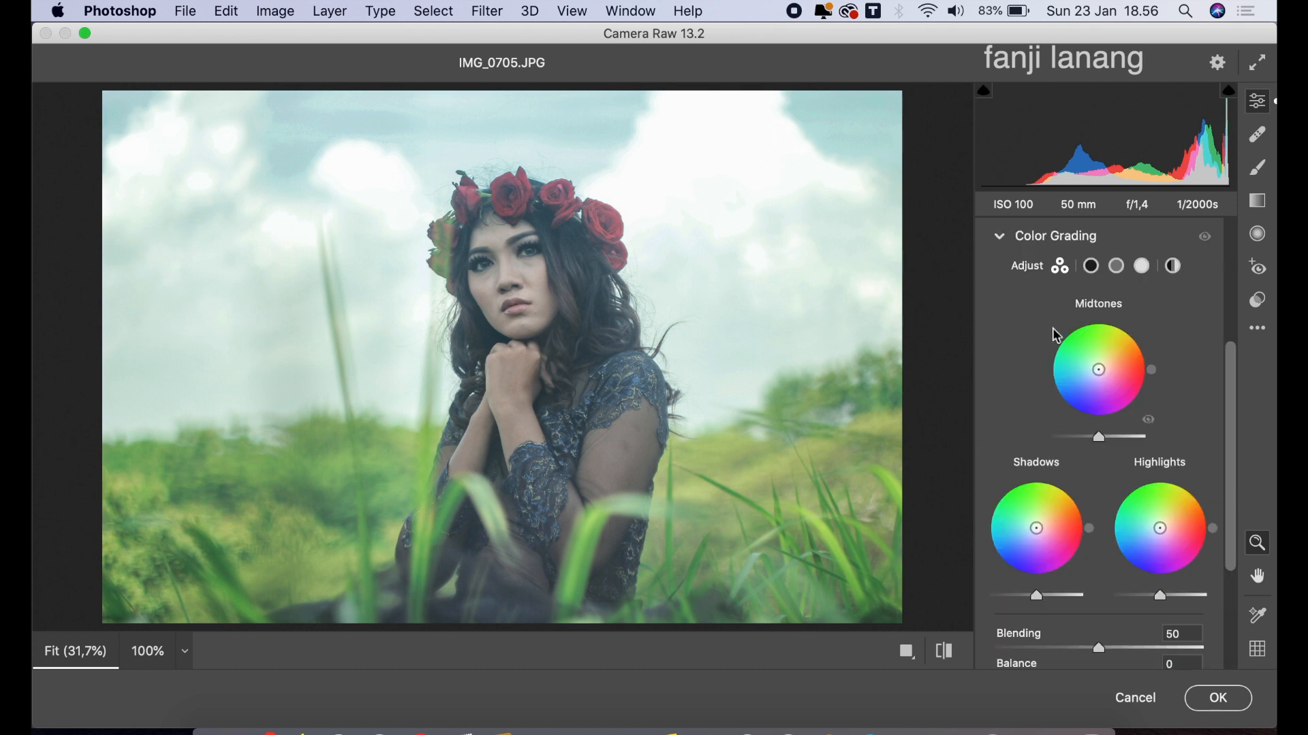
pyautogui.click(1091, 266)
pyautogui.click(1116, 267)
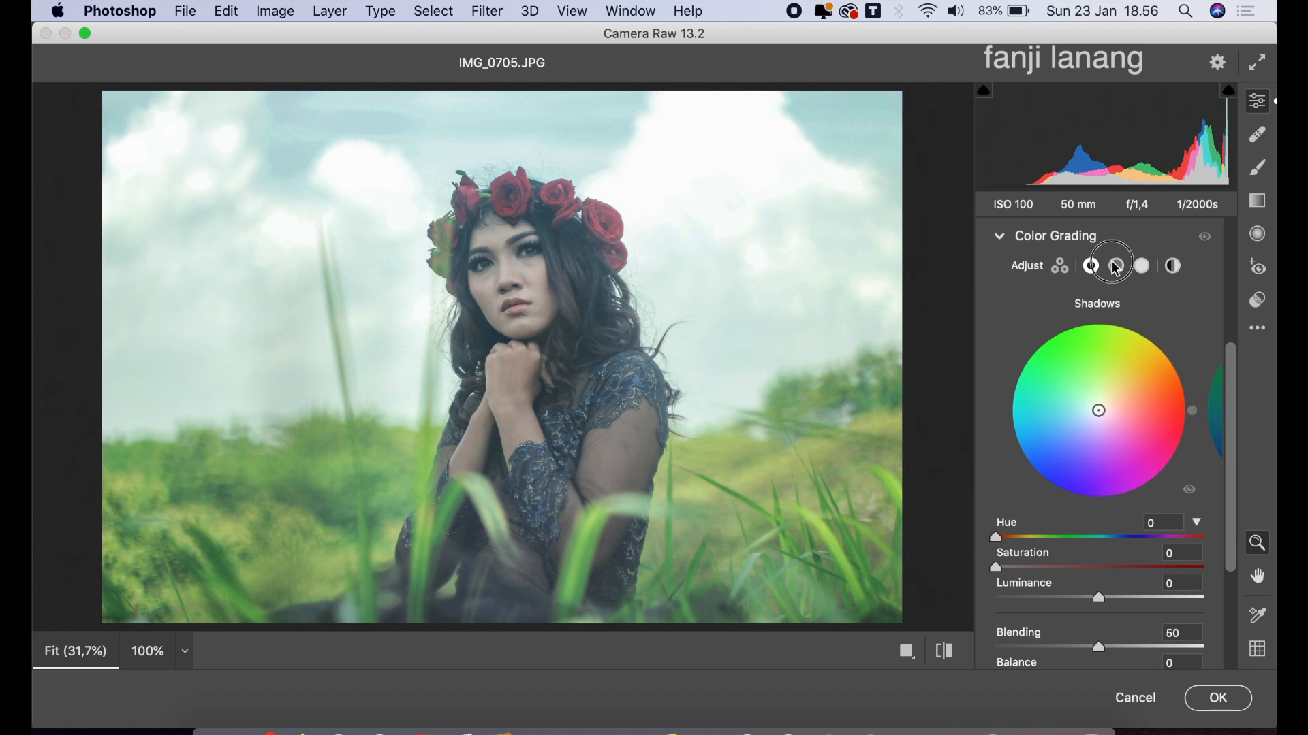
pyautogui.click(1142, 267)
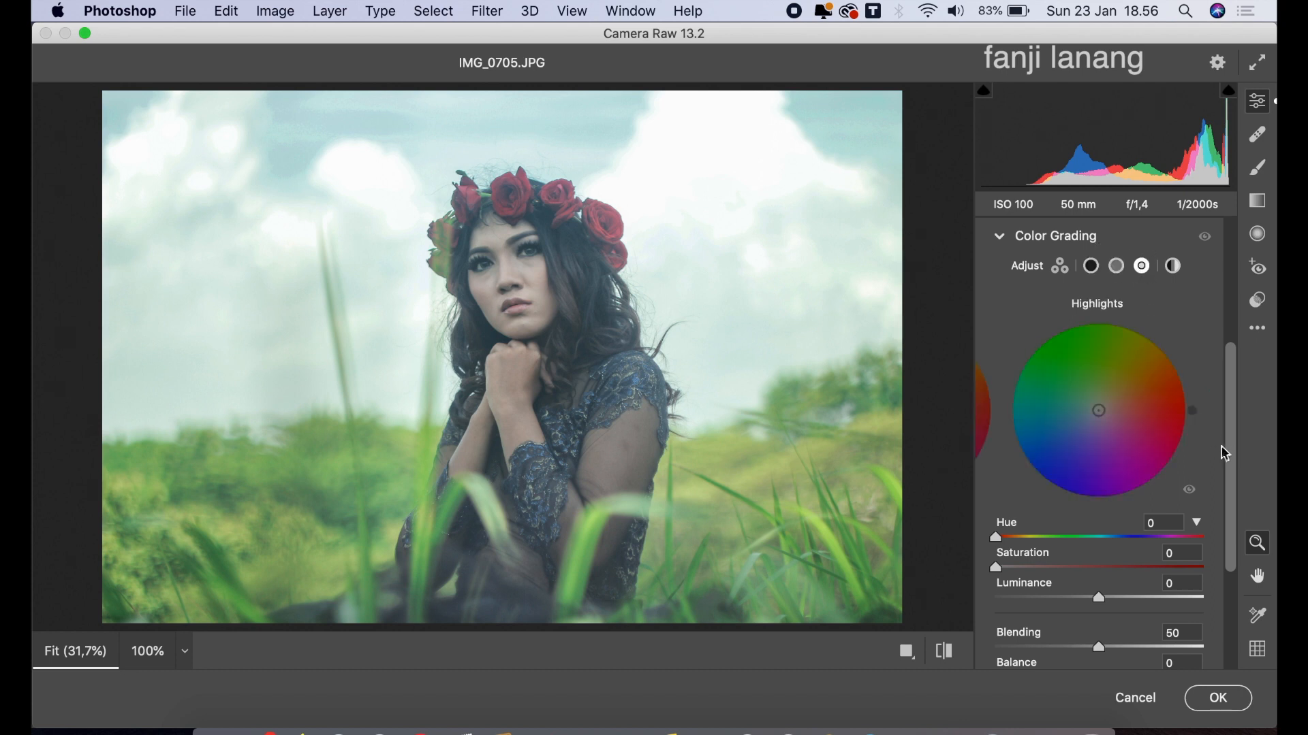
pyautogui.moveTo(1111, 541); pyautogui.dragTo(1114, 548)
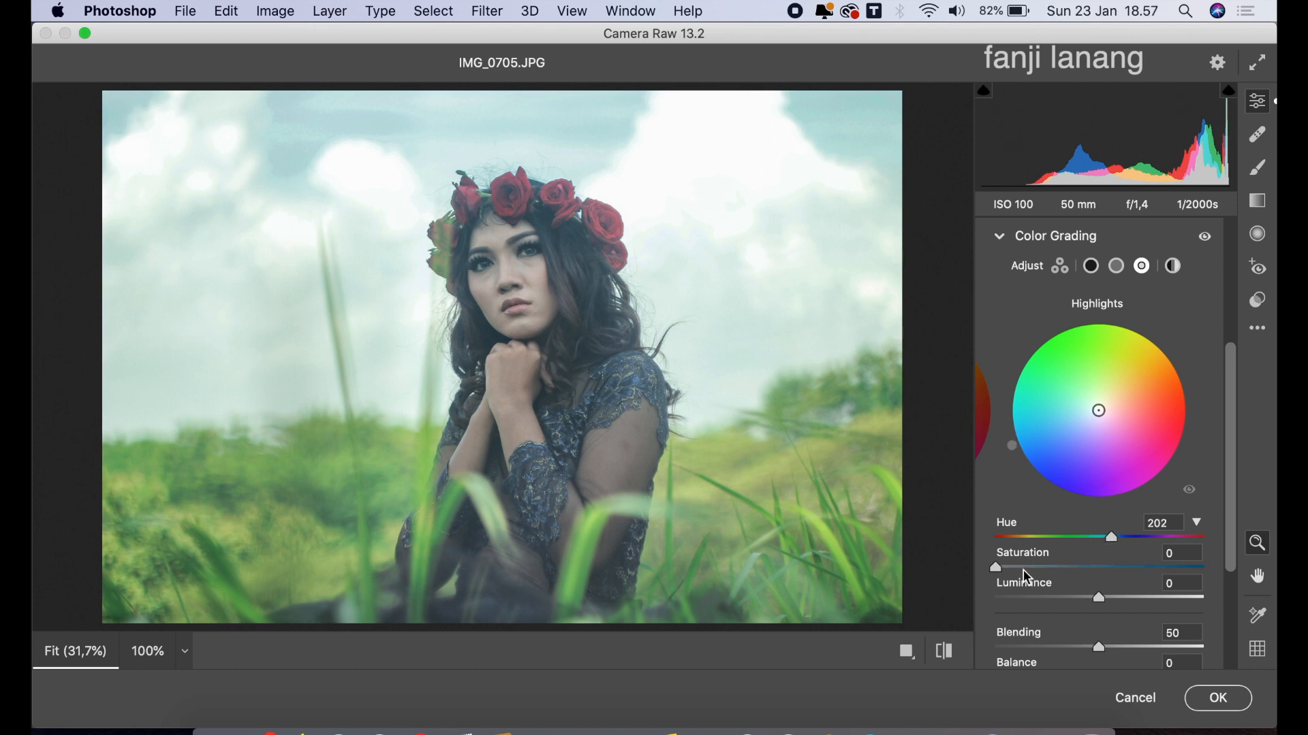
pyautogui.moveTo(1027, 577); pyautogui.dragTo(1039, 581)
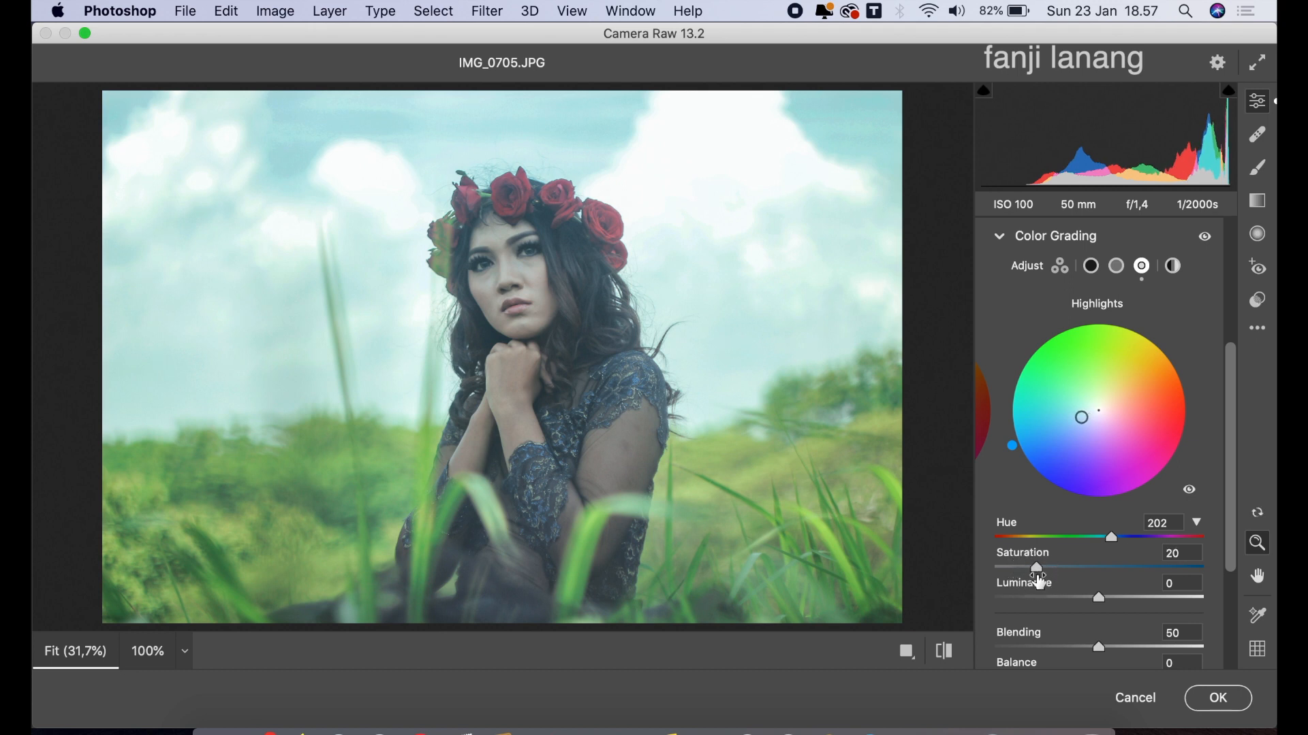
# Apply a global Color Grading tint with Hue 44 and Saturation 15
pyautogui.click(1172, 271)
pyautogui.moveTo(1019, 537); pyautogui.dragTo(1029, 572)
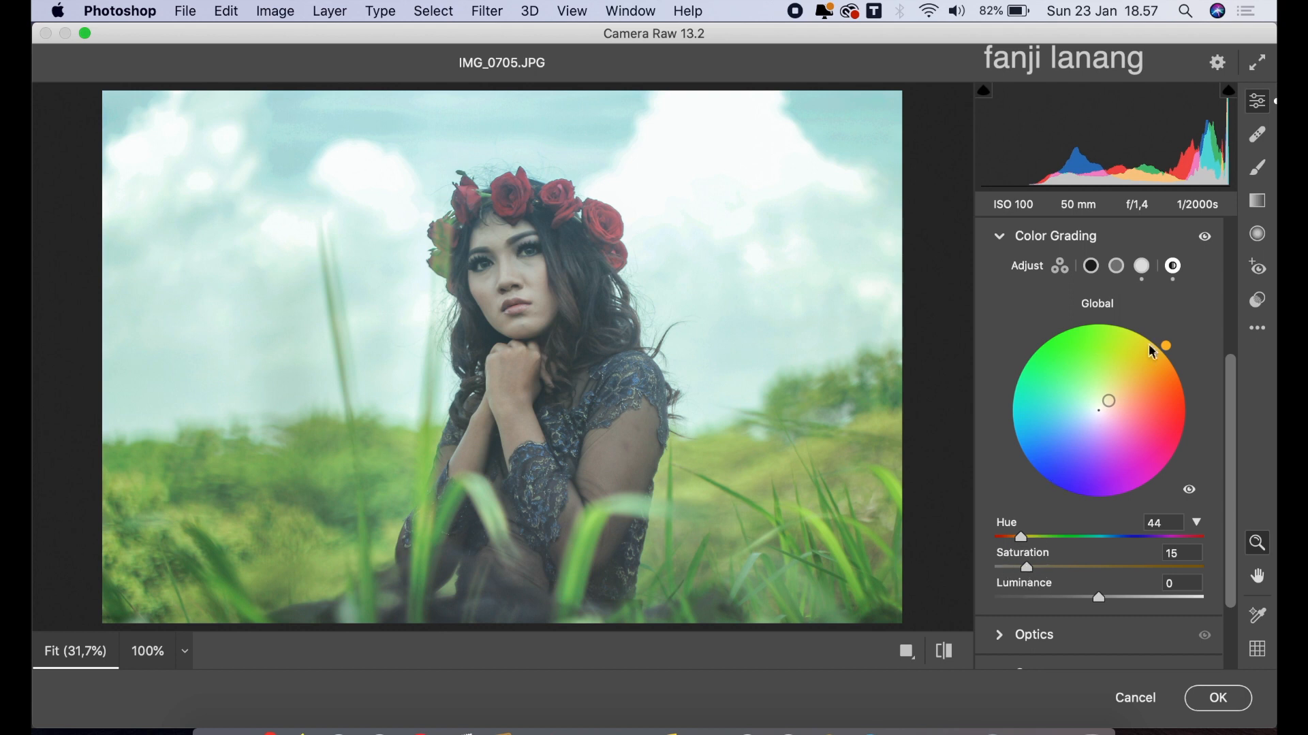
pyautogui.click(1006, 238)
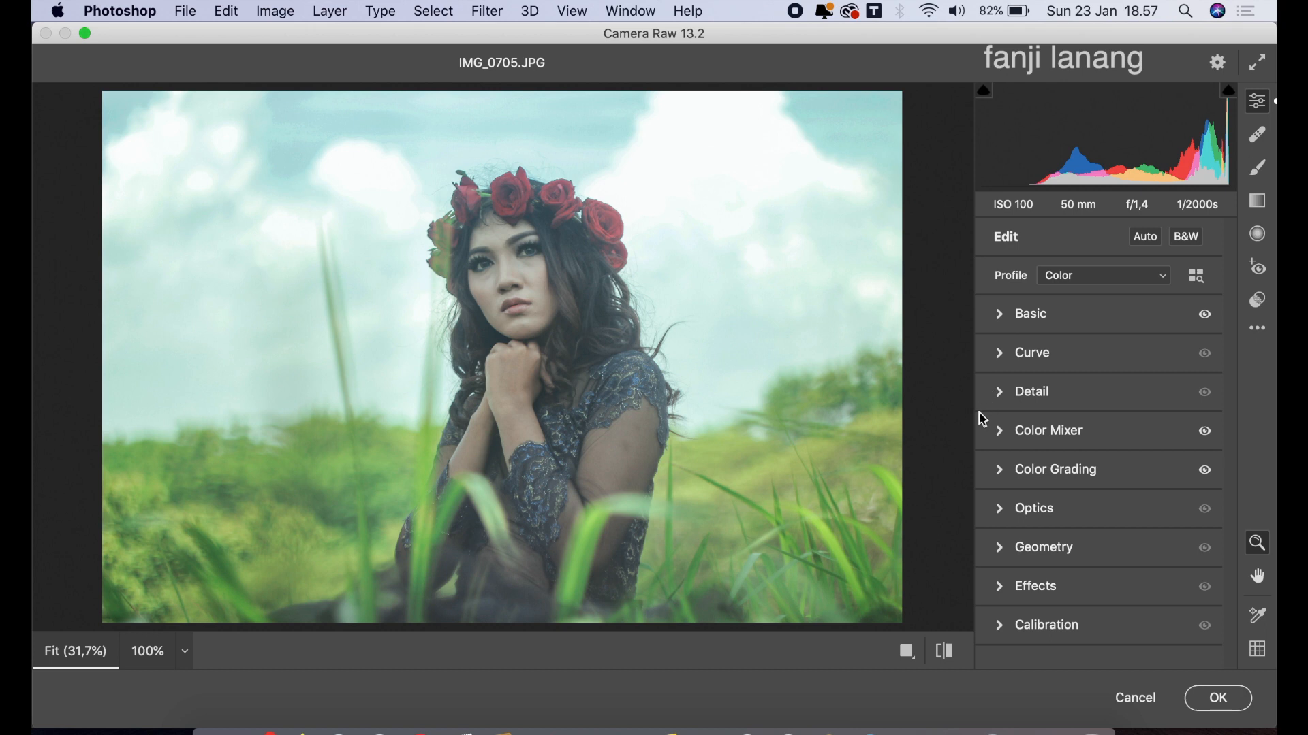
# Darken the photo's edges in Optics with Vignette -75 and Midpoint 0
pyautogui.click(996, 508)
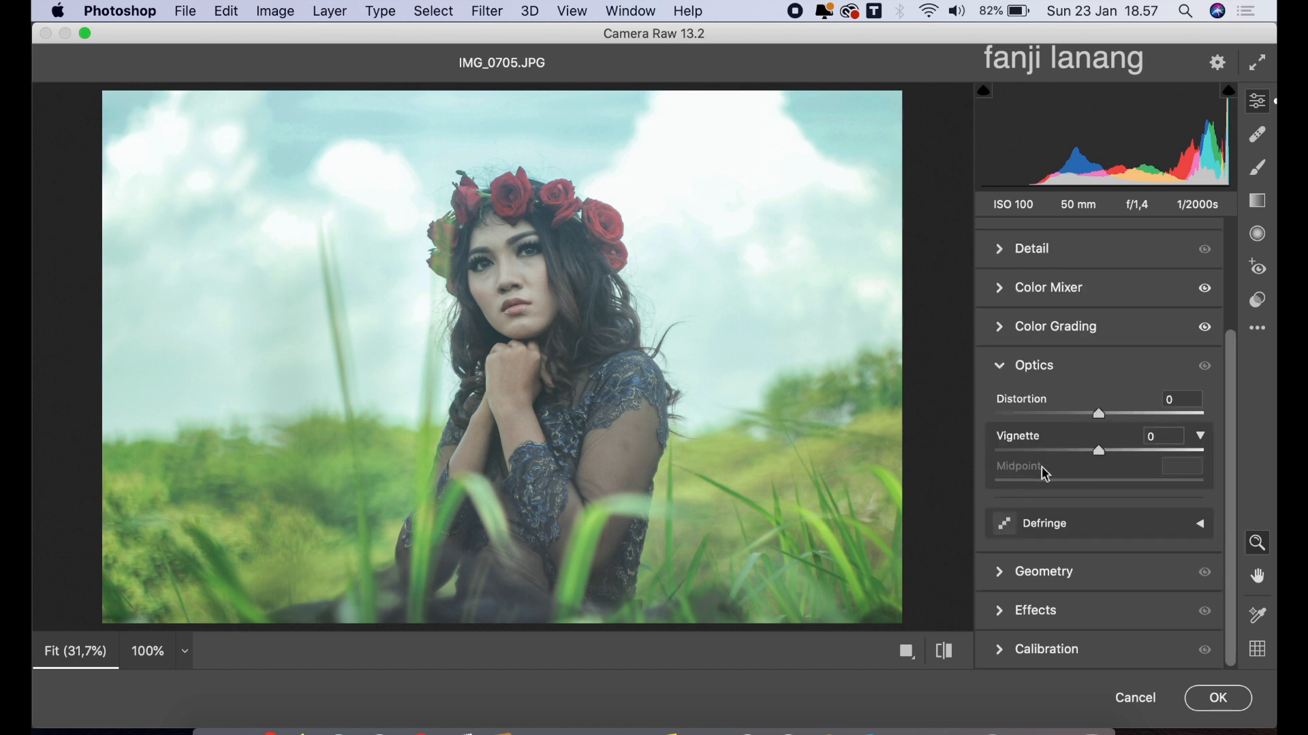
pyautogui.click(1031, 452)
pyautogui.moveTo(1029, 453); pyautogui.dragTo(989, 488)
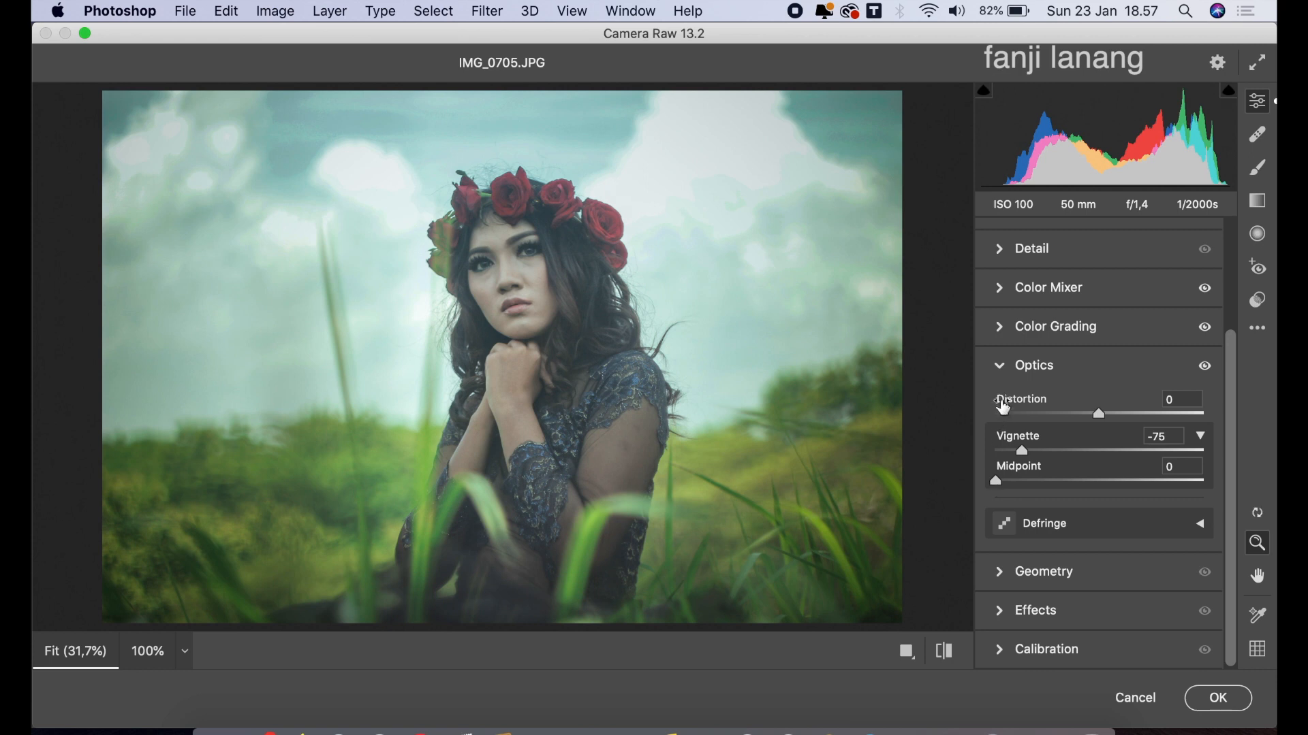
pyautogui.click(1003, 371)
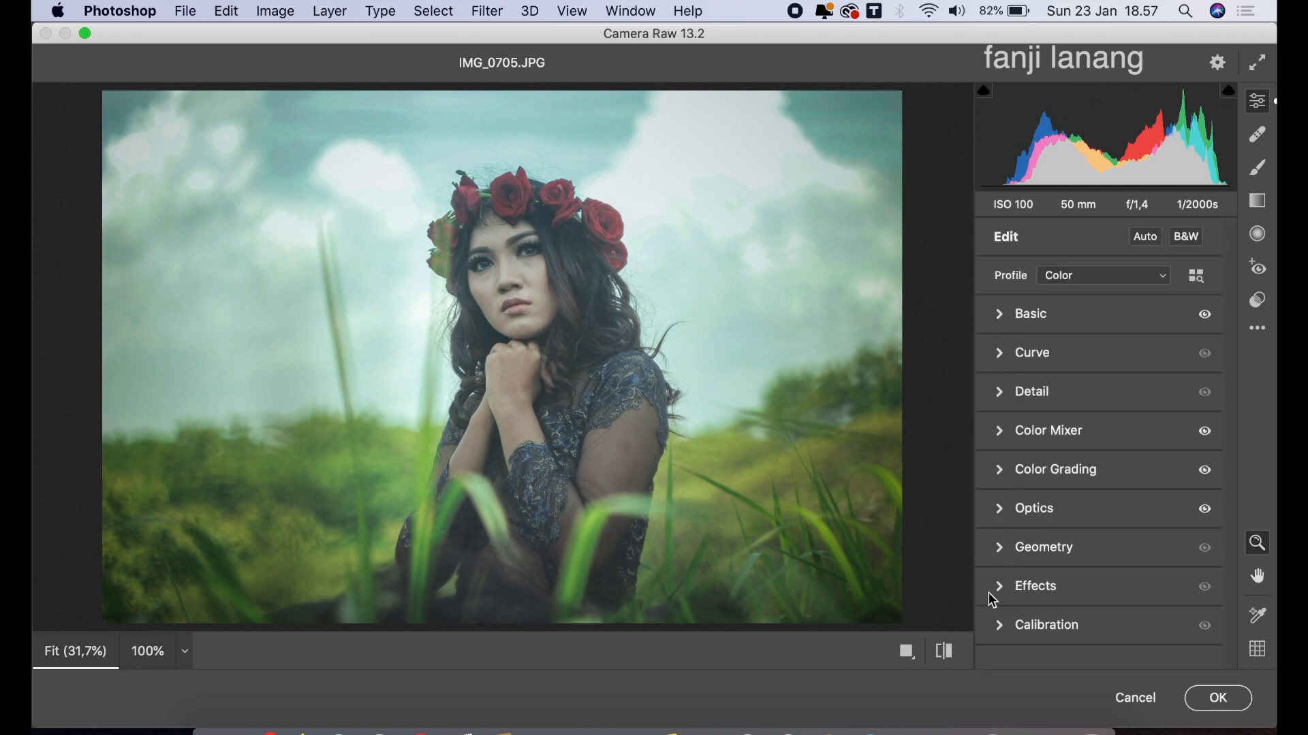
# Calibrate the Red Primary to Hue +100 and Saturation -29, and the Green Primary to Hue +50 and Saturation -25
pyautogui.click(1001, 624)
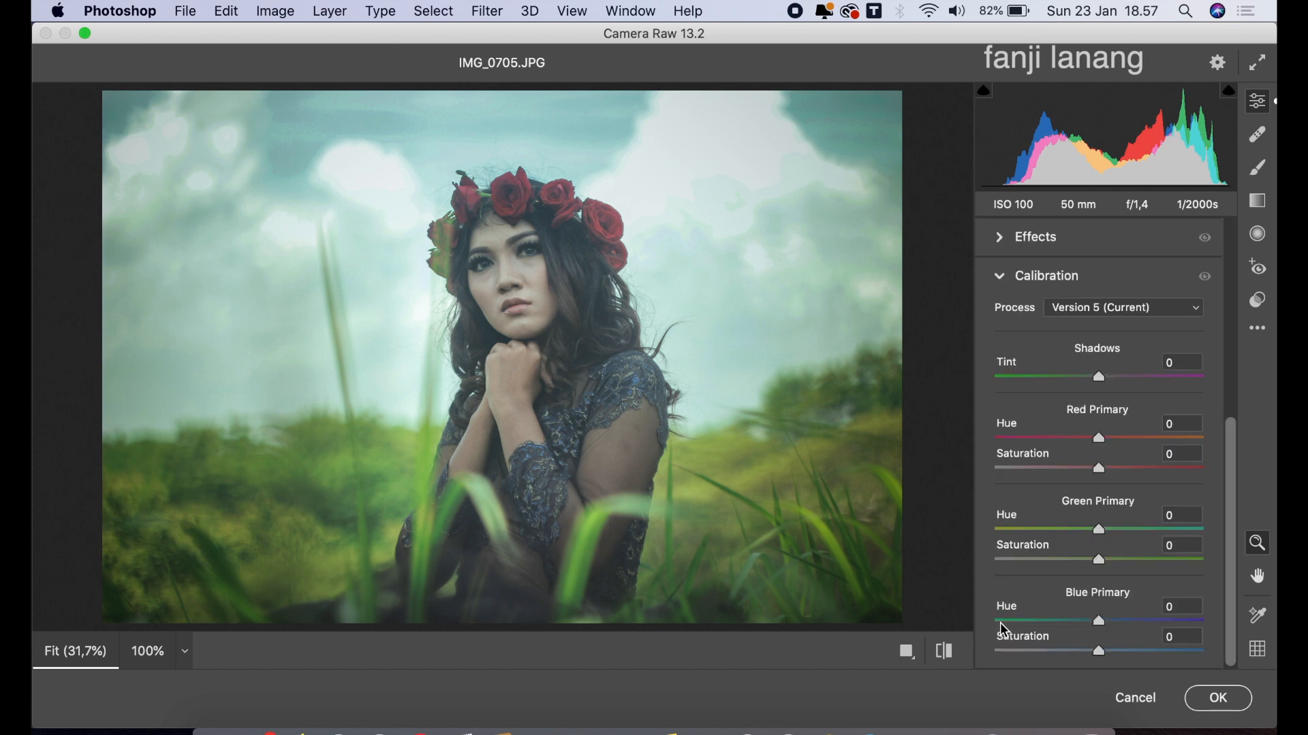
pyautogui.moveTo(1146, 439); pyautogui.dragTo(1228, 442)
pyautogui.moveTo(1094, 468); pyautogui.dragTo(1071, 478)
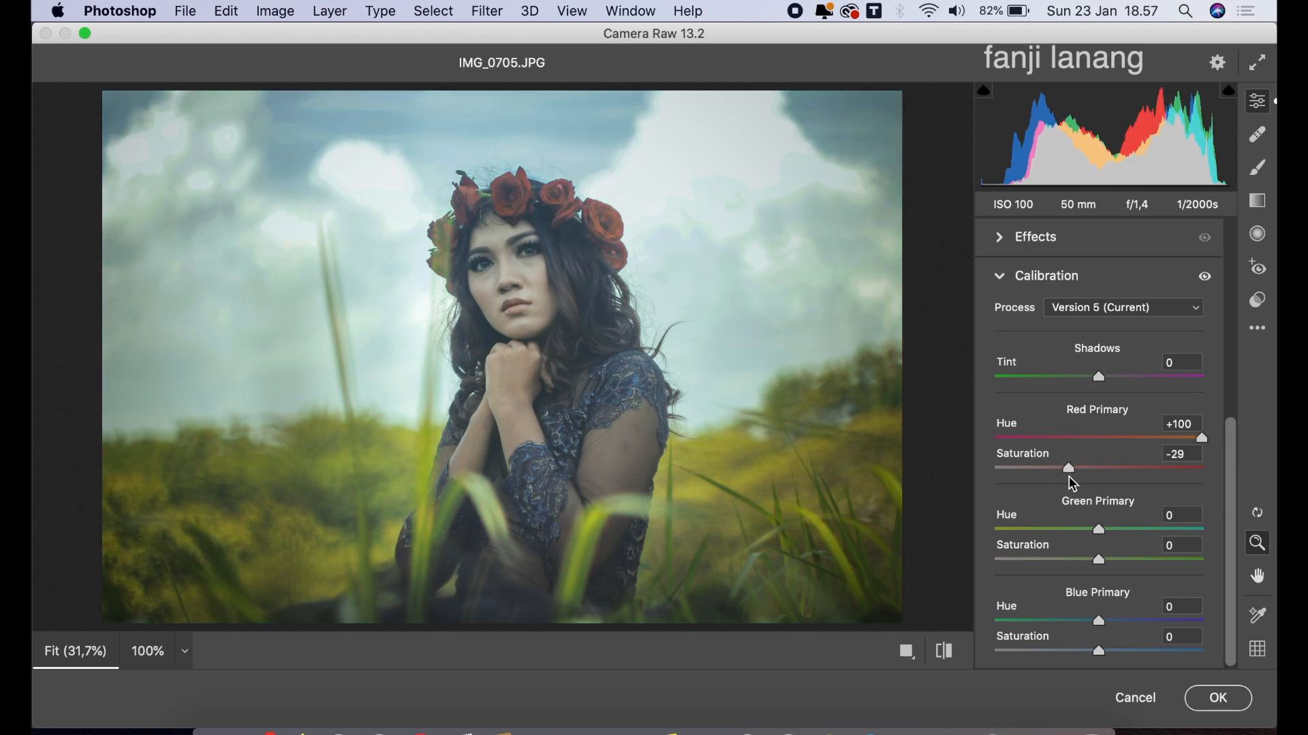
pyautogui.moveTo(1161, 528); pyautogui.dragTo(1078, 572)
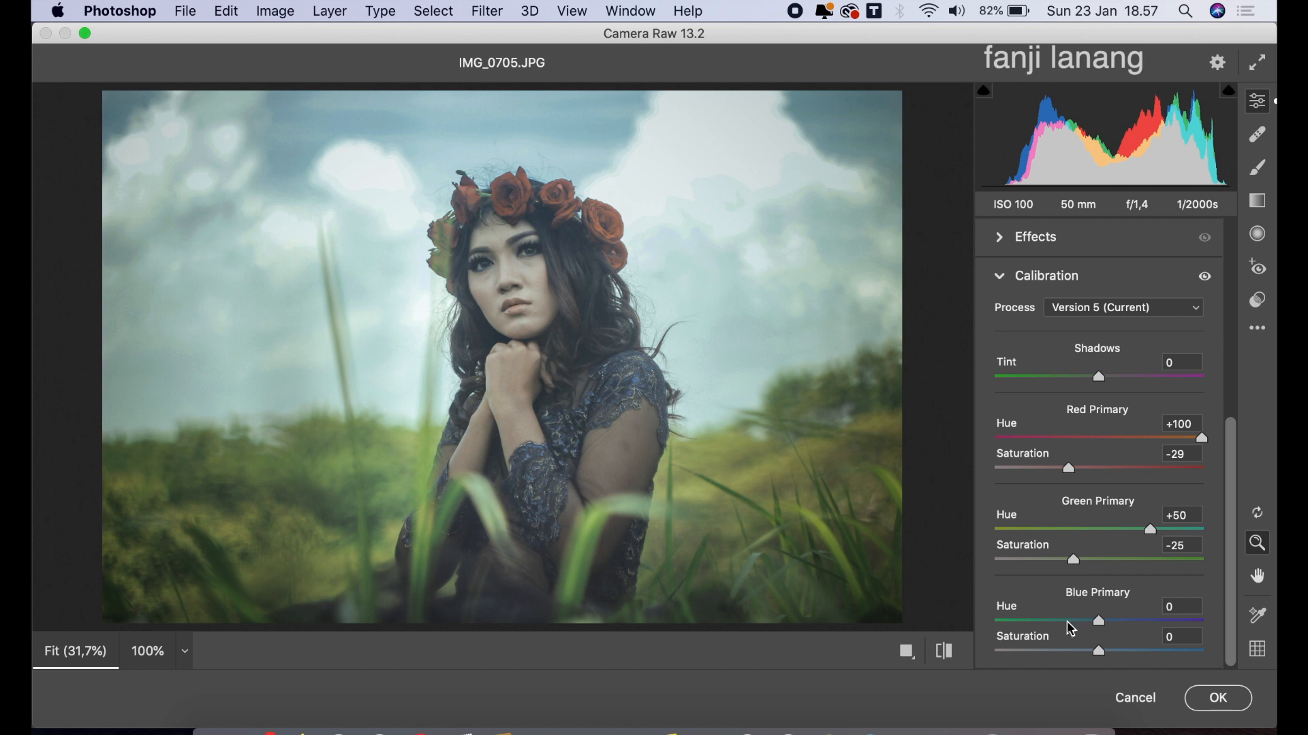
# Calibrate the Blue Primary to Hue -100 and Saturation -25
pyautogui.moveTo(1067, 631); pyautogui.dragTo(987, 622)
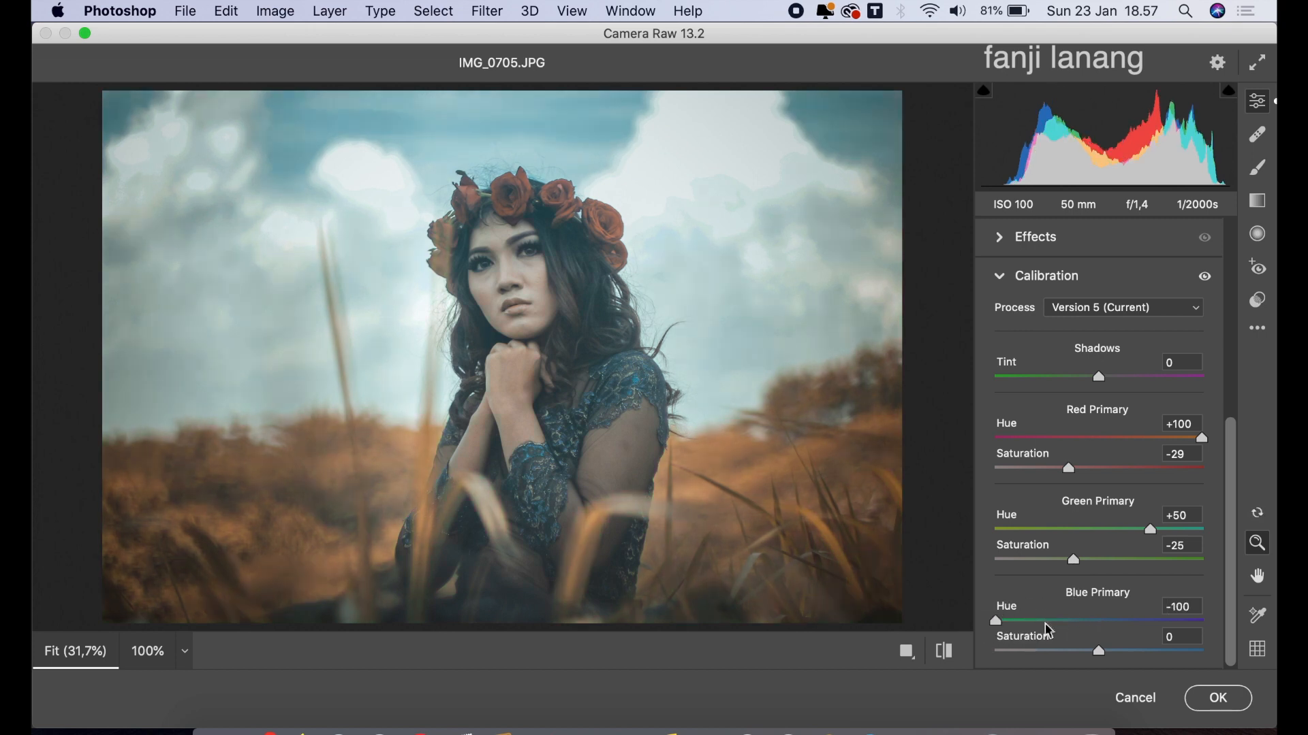
pyautogui.click(1075, 652)
pyautogui.moveTo(1076, 656); pyautogui.dragTo(1078, 658)
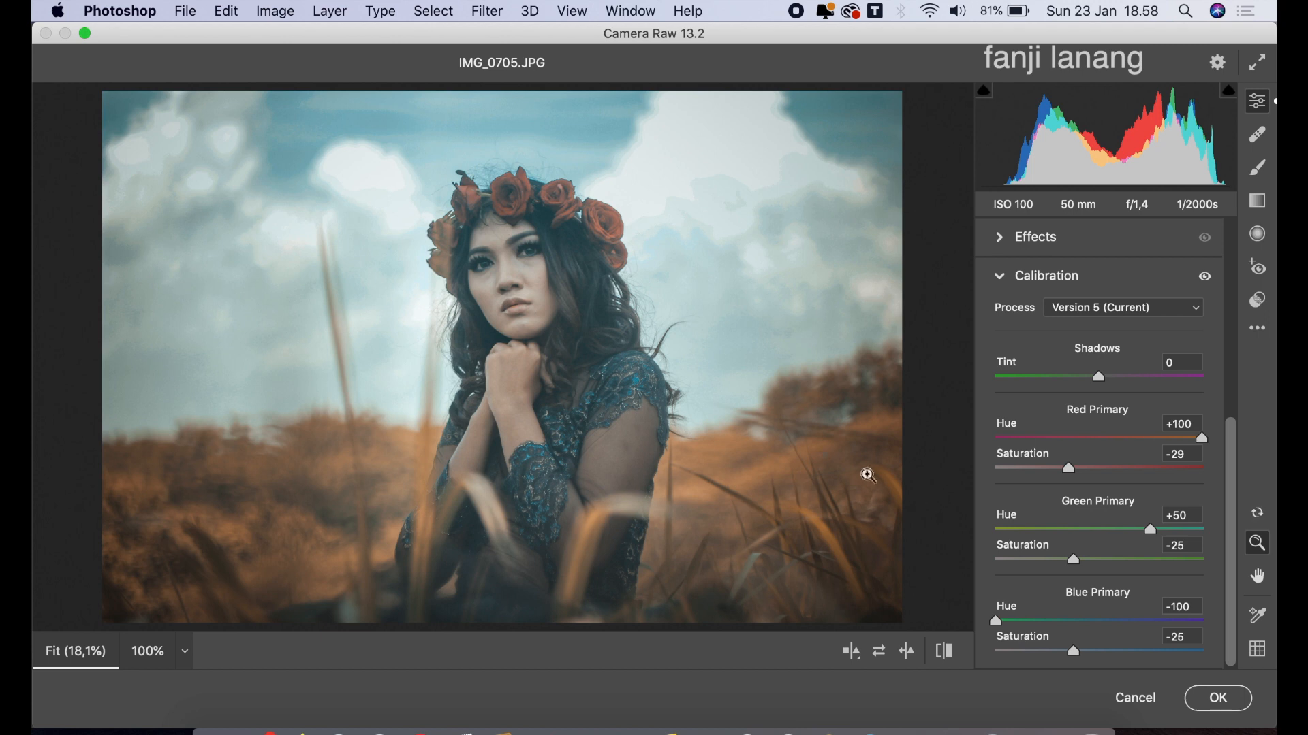
# Apply the Camera Raw grading to the Background copy layer and compare the graded photo with the original
pyautogui.click(850, 655)
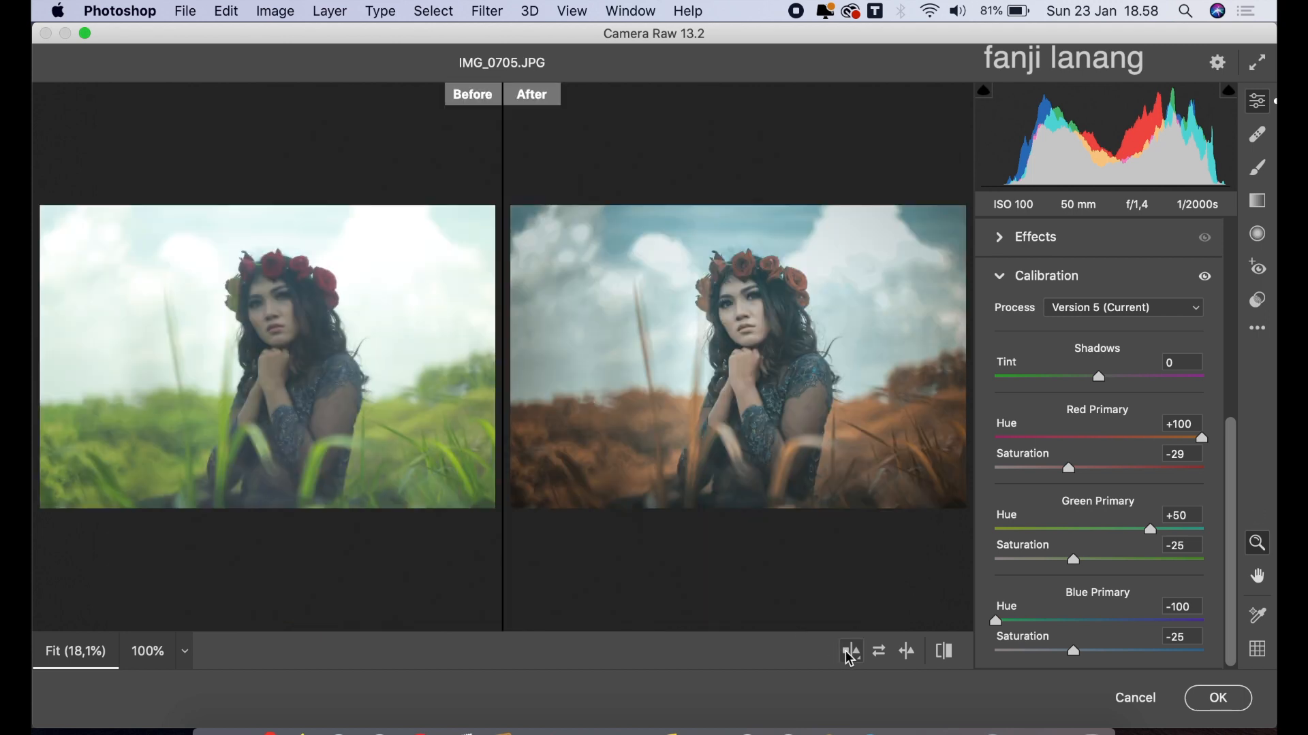
pyautogui.click(1202, 700)
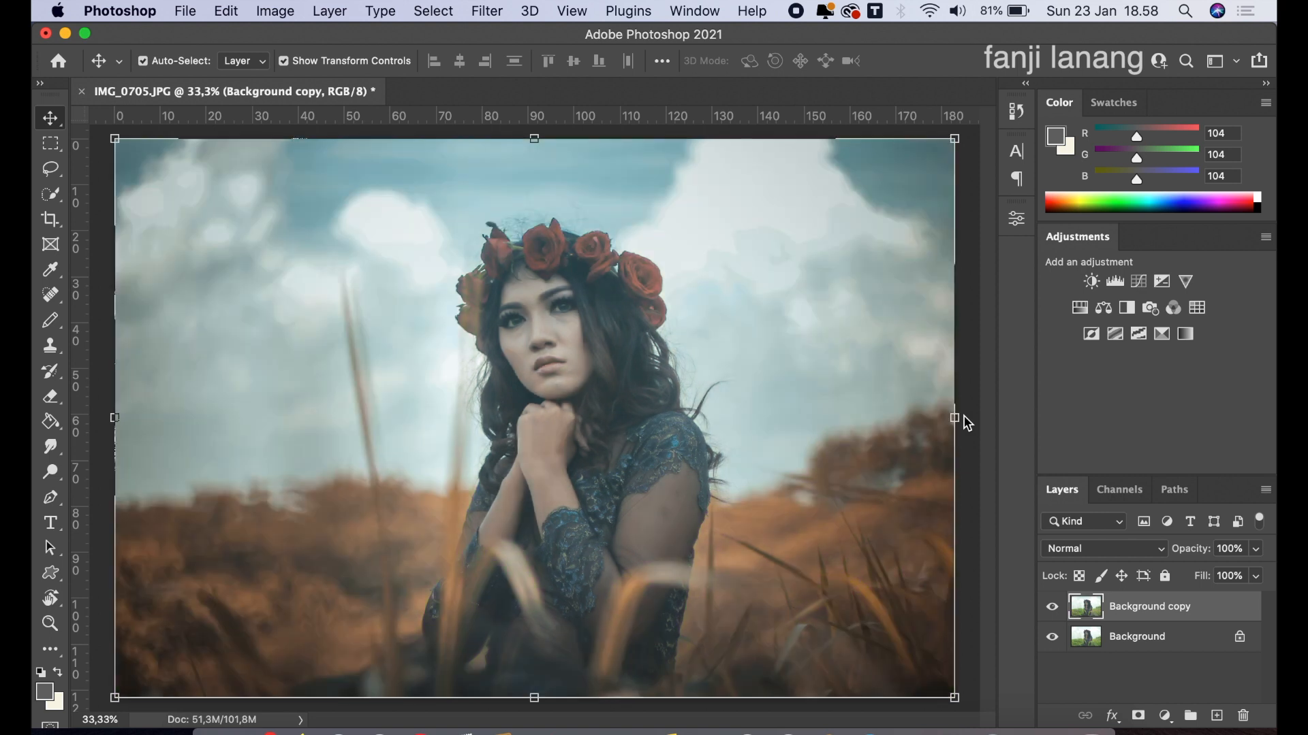
pyautogui.click(1052, 610)
pyautogui.click(1052, 609)
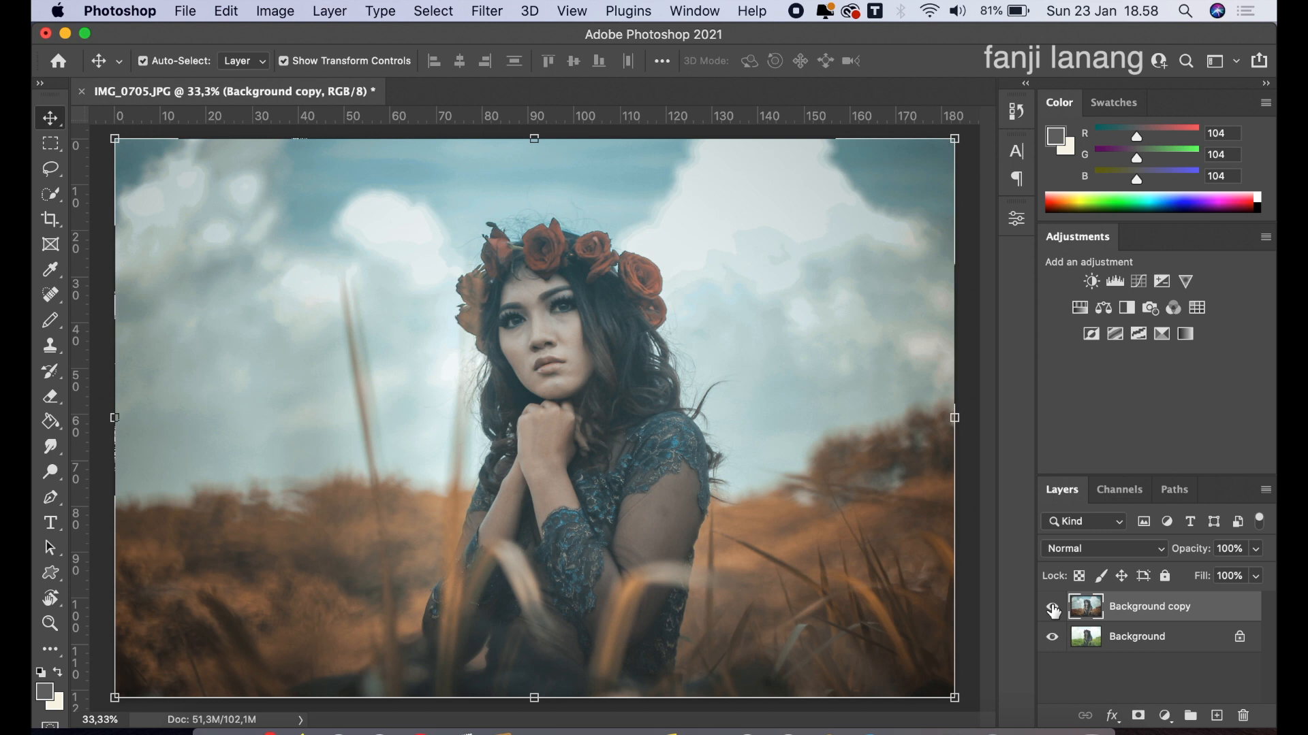
# Add a new empty layer above Background copy and choose the handwritten signature preset for the Brush tool
pyautogui.click(1216, 716)
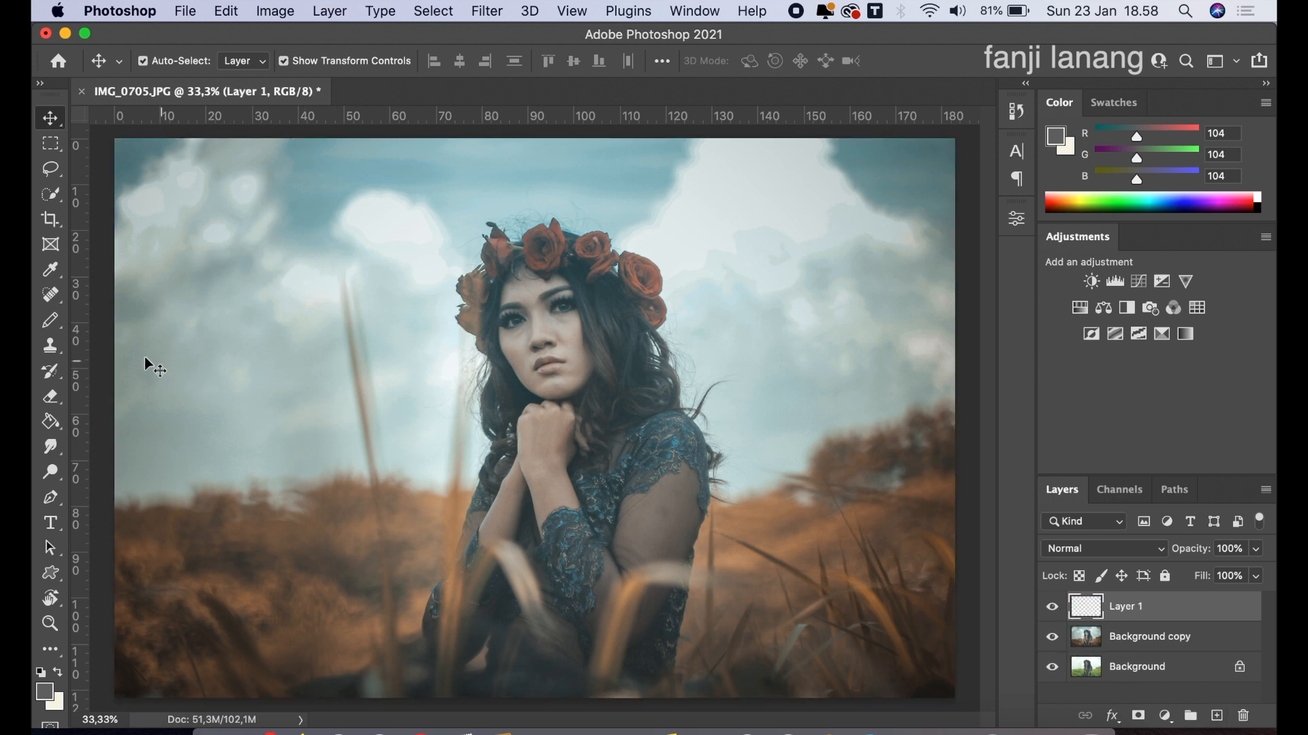
pyautogui.rightClick(57, 324)
pyautogui.click(83, 313)
pyautogui.click(174, 63)
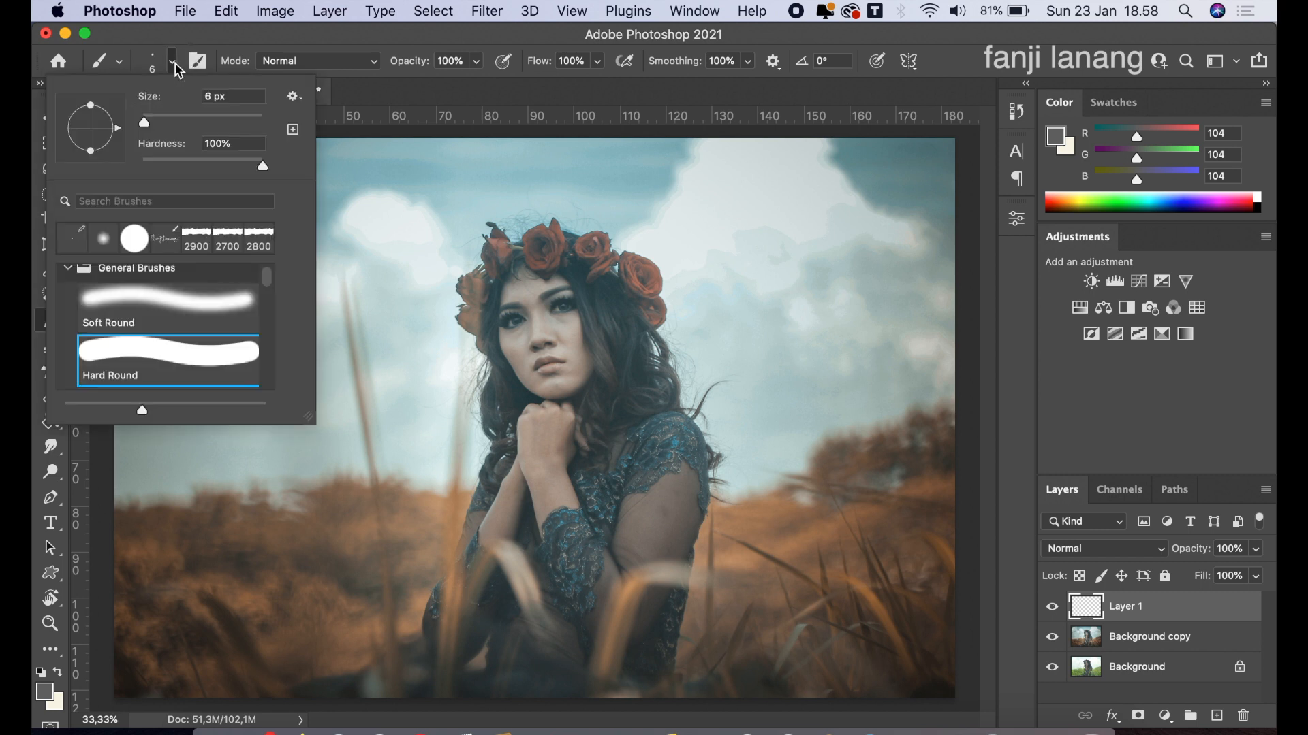
pyautogui.click(167, 239)
pyautogui.click(1021, 45)
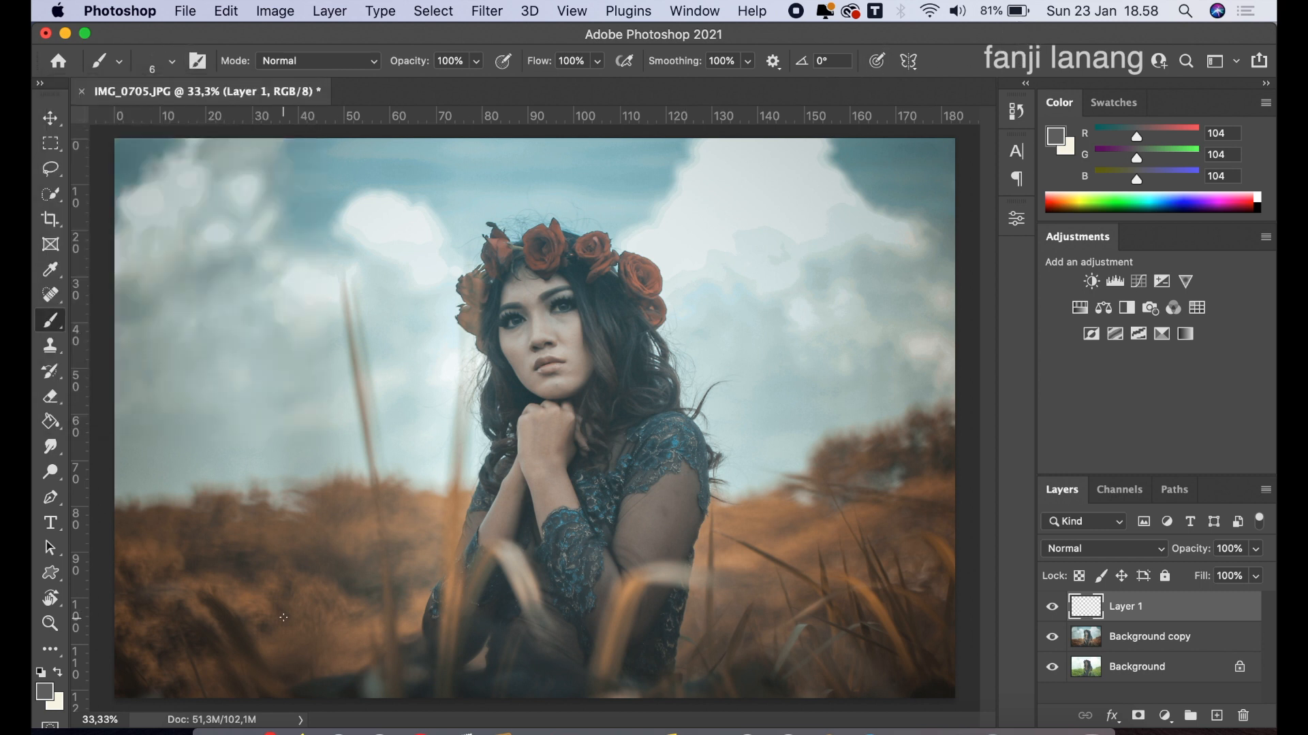
# Enlarge the signature brush to 500 px and set the foreground color to white with black as background
pyautogui.press(']')
pyautogui.press(']')
pyautogui.press(']')
pyautogui.press(']')
pyautogui.press(']')
pyautogui.press(']')
pyautogui.press(']')
pyautogui.press(']')
pyautogui.click(41, 673)
pyautogui.click(59, 672)
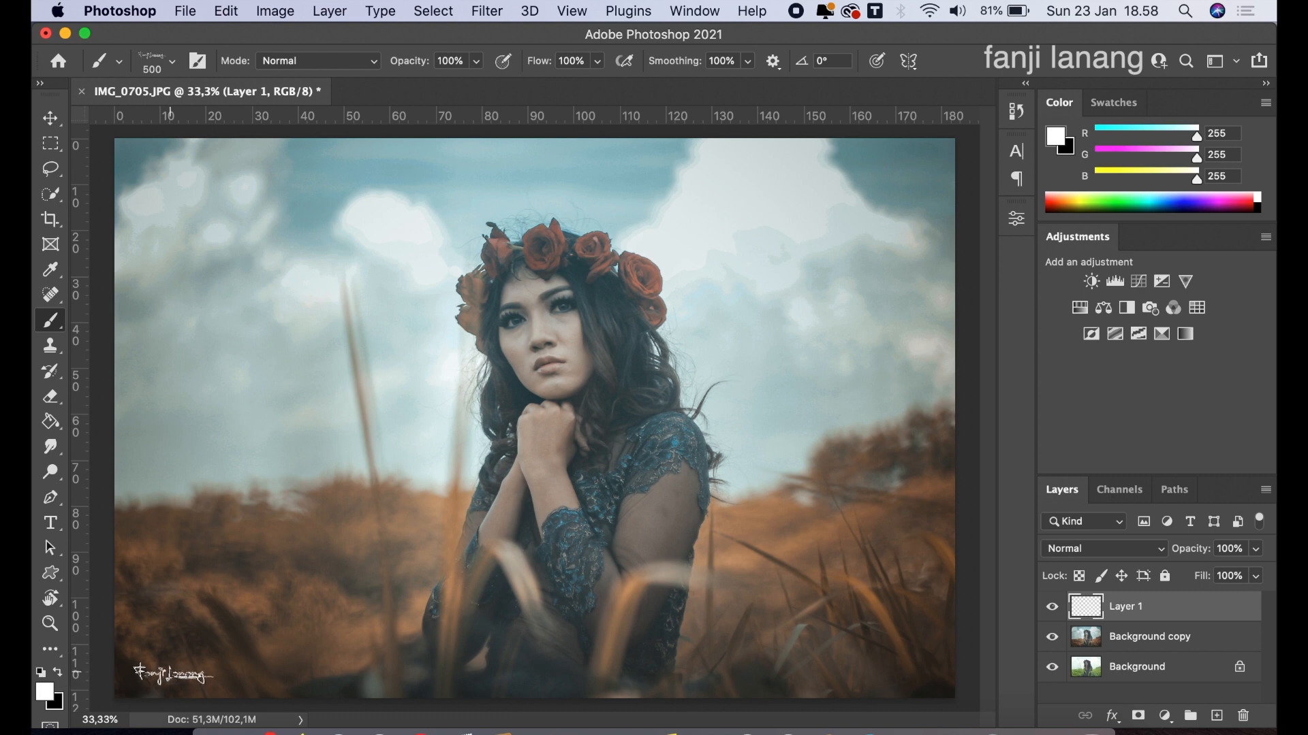